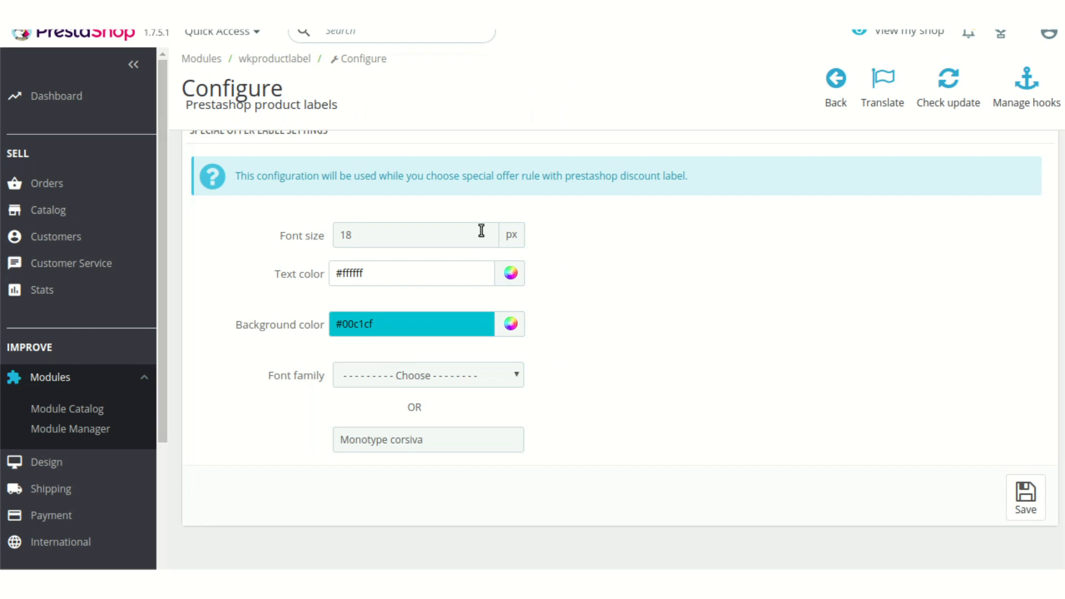
Review the product label module's visibility, label dimension and special offer label settings.
scroll(510, 250, "up", 10)
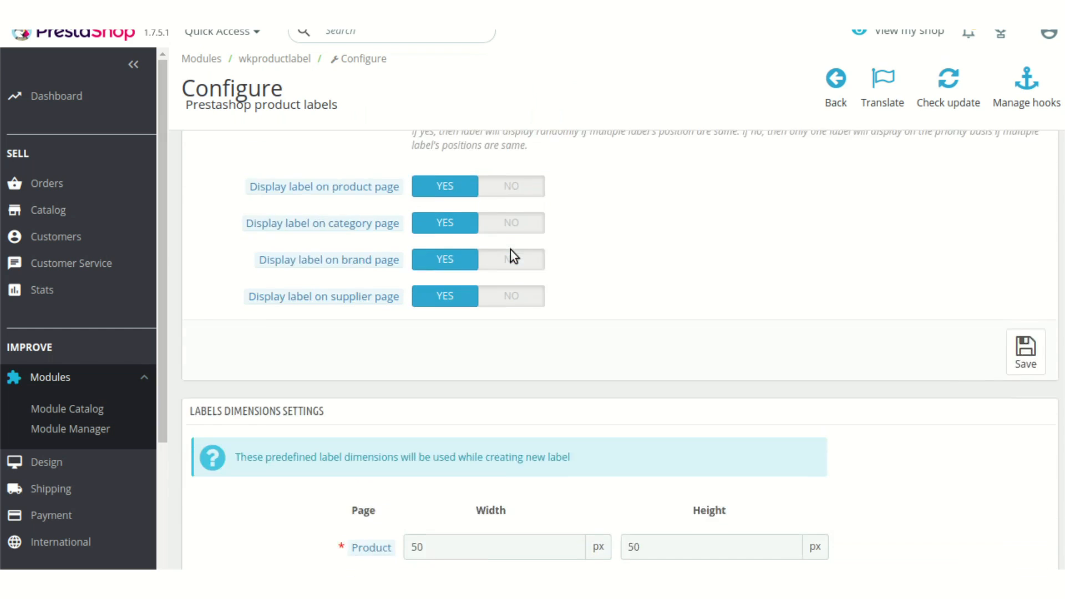
scroll(511, 256, "up", 2)
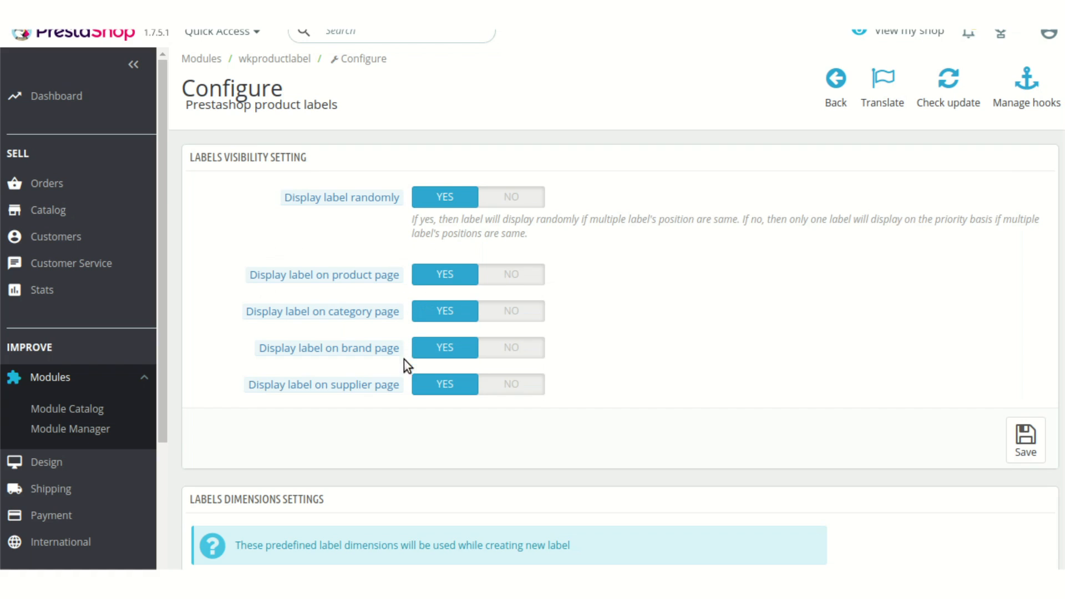
mouse_move(400, 345)
scroll(493, 388, "down", 3)
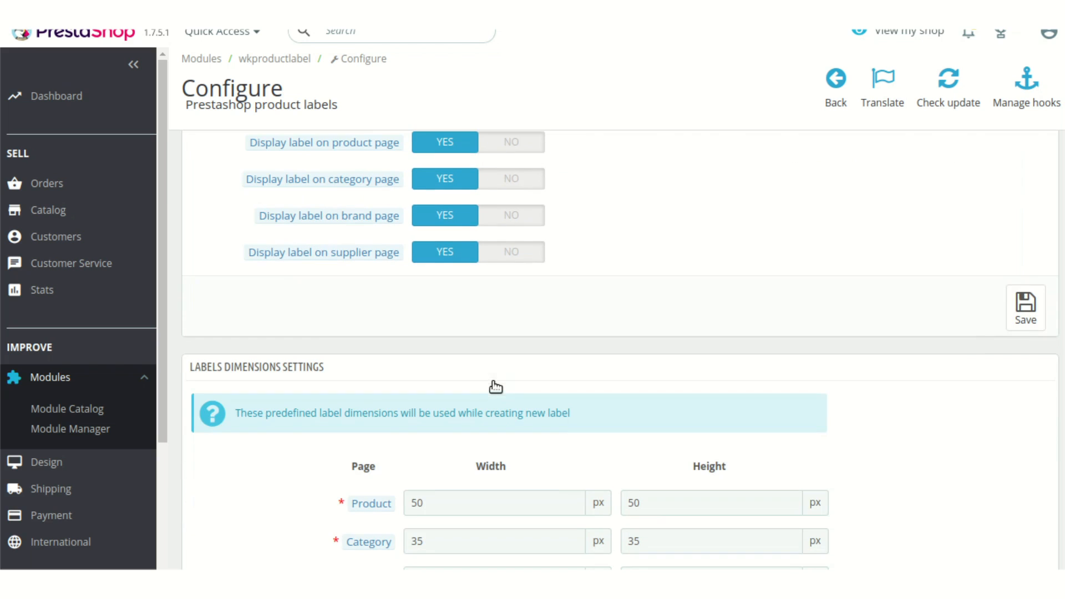
scroll(745, 254, "down", 4)
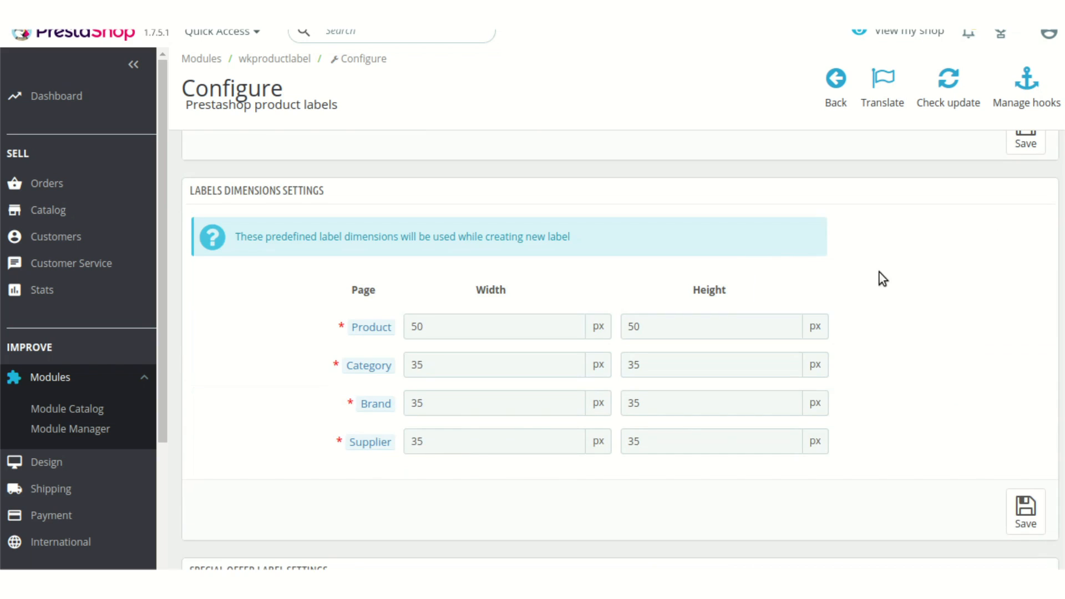
scroll(880, 271, "down", 1)
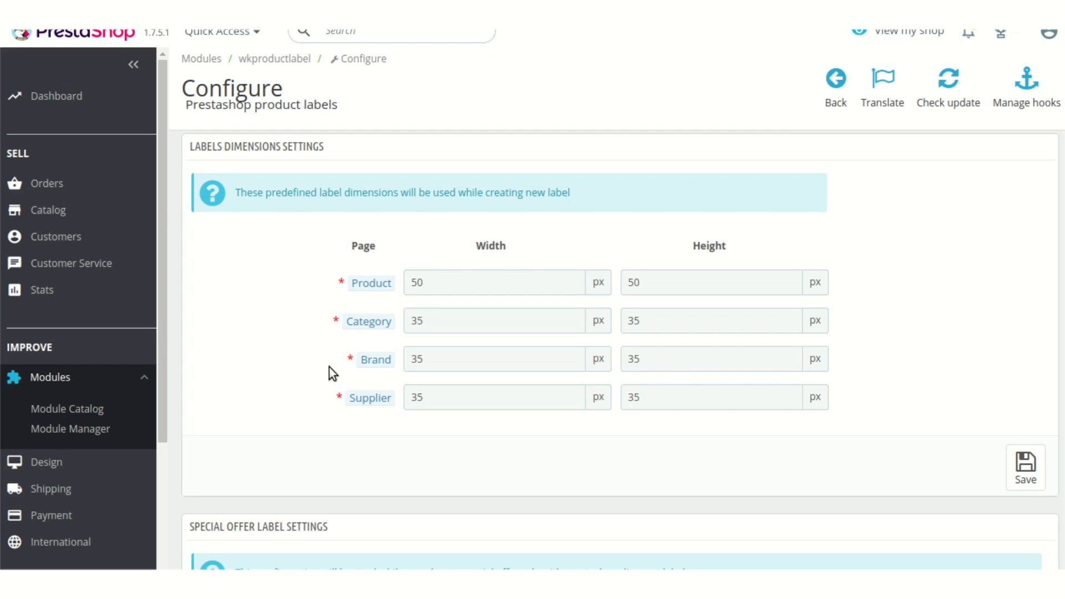
scroll(329, 367, "down", 3)
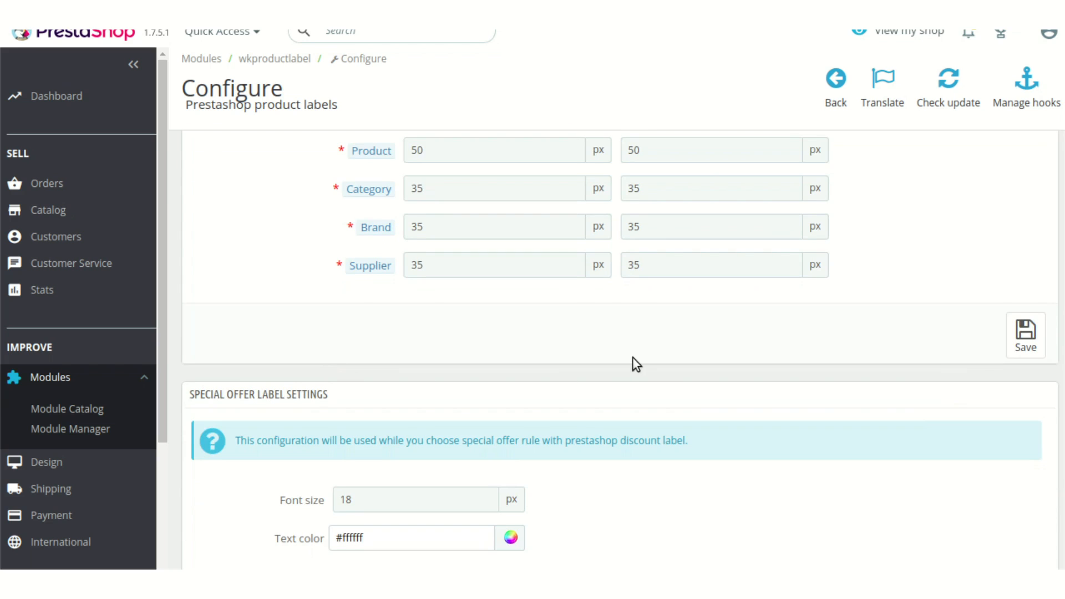
scroll(633, 358, "down", 3)
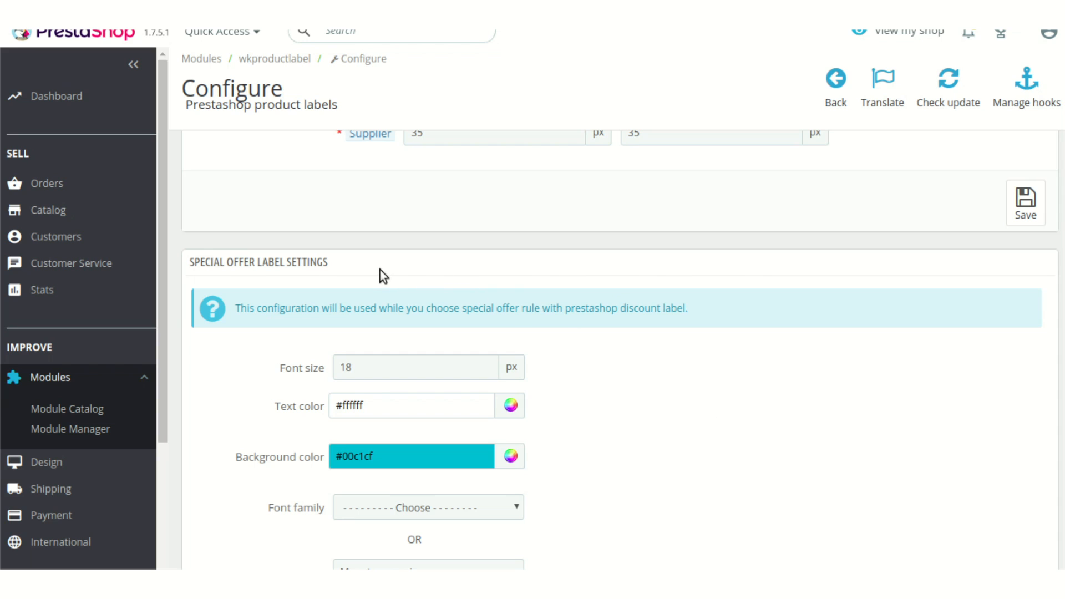
scroll(504, 281, "up", 4)
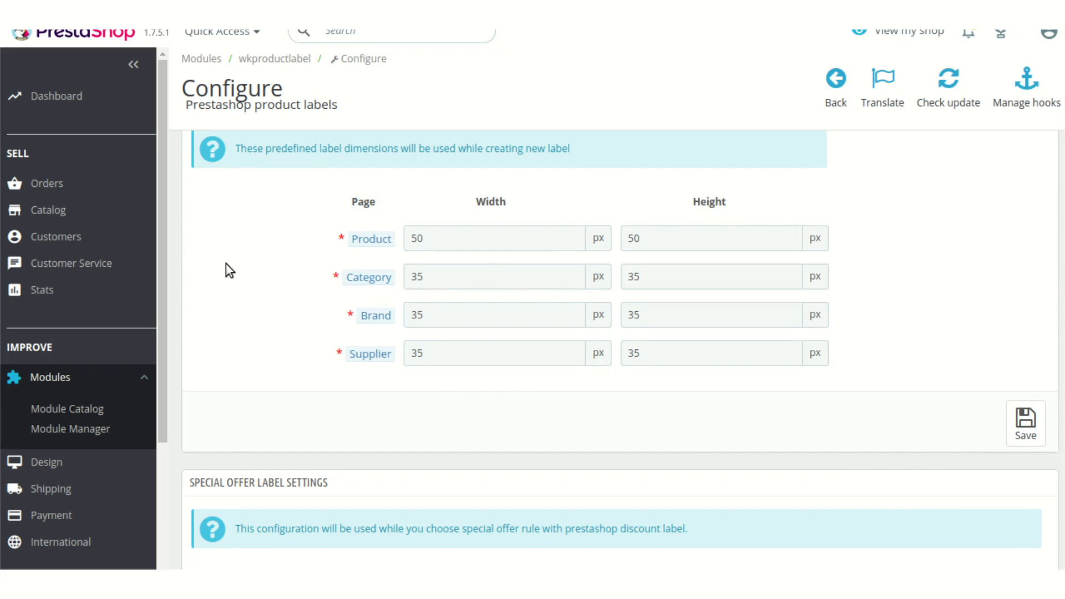
Go to the catalog's Product Labels list and open the New Year Offer label for editing.
mouse_move(120, 208)
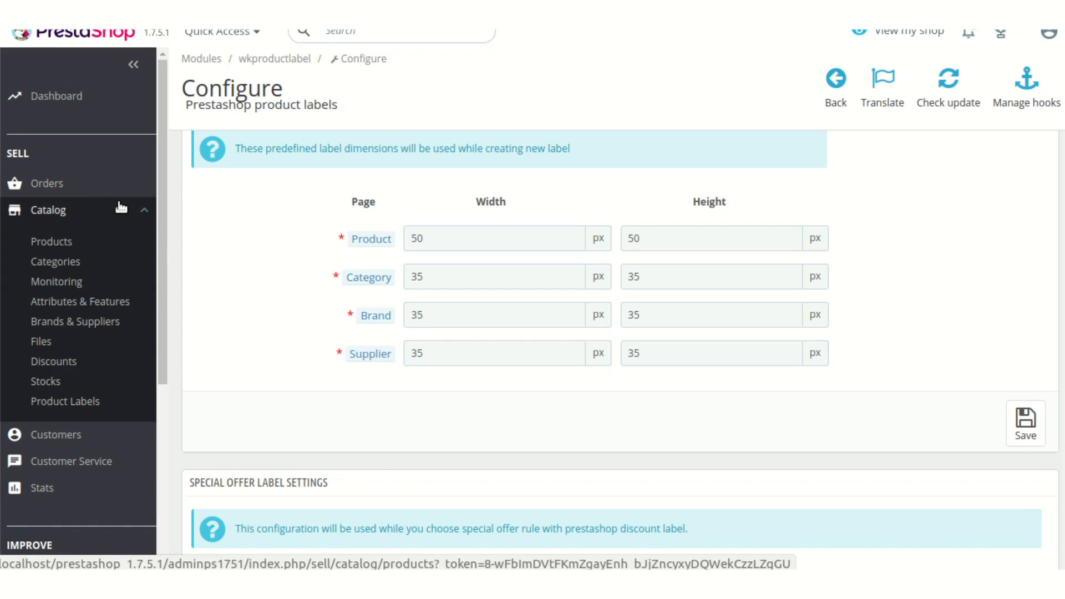
left_click(98, 409)
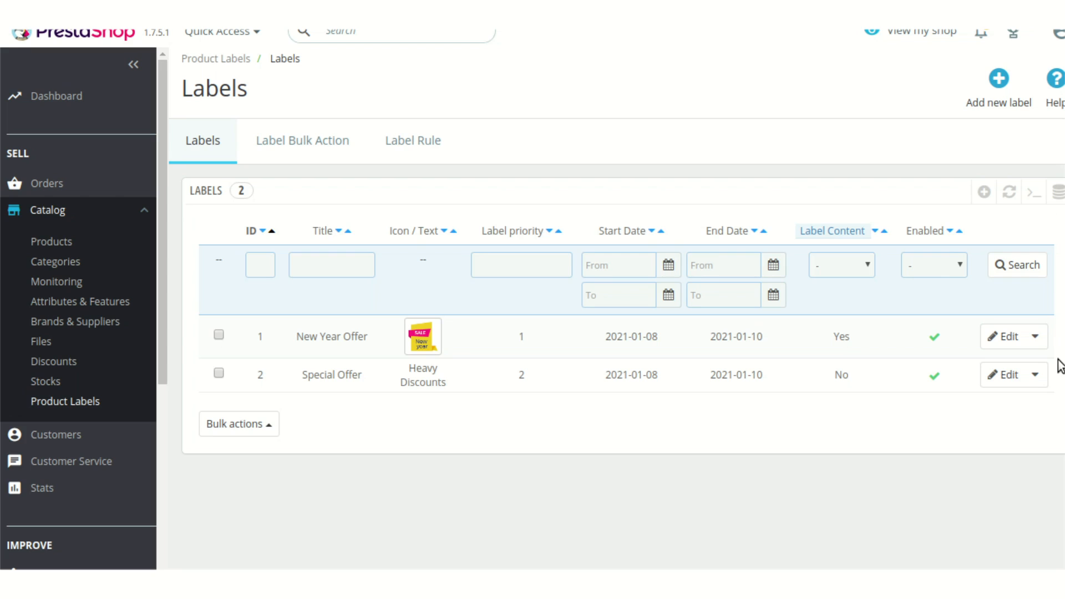
left_click(1004, 337)
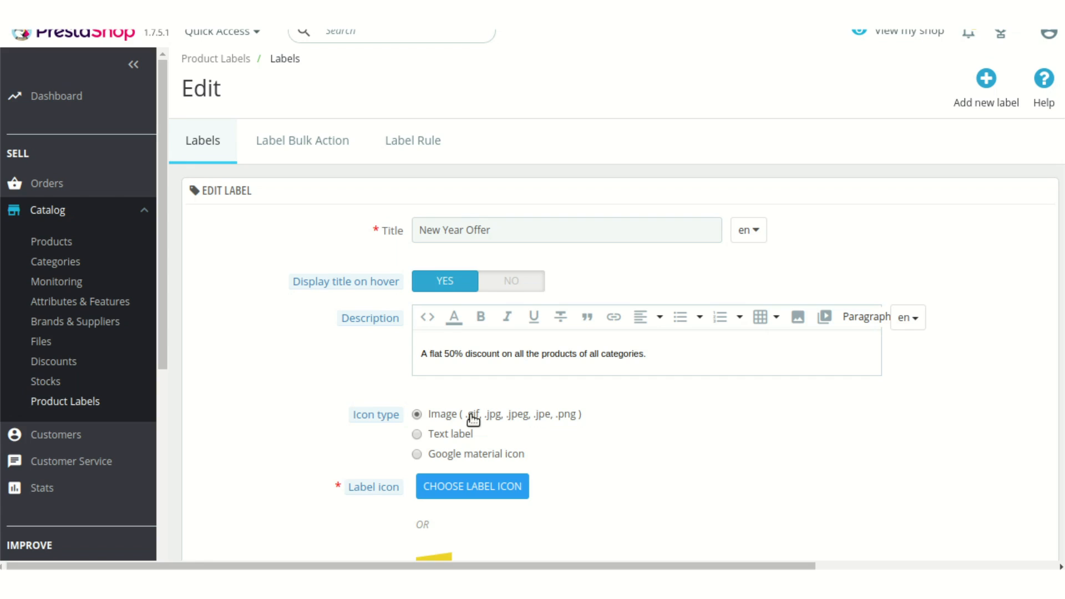
View the predefined images available for the label icon and dismiss the selection without picking one.
scroll(473, 419, "down", 1)
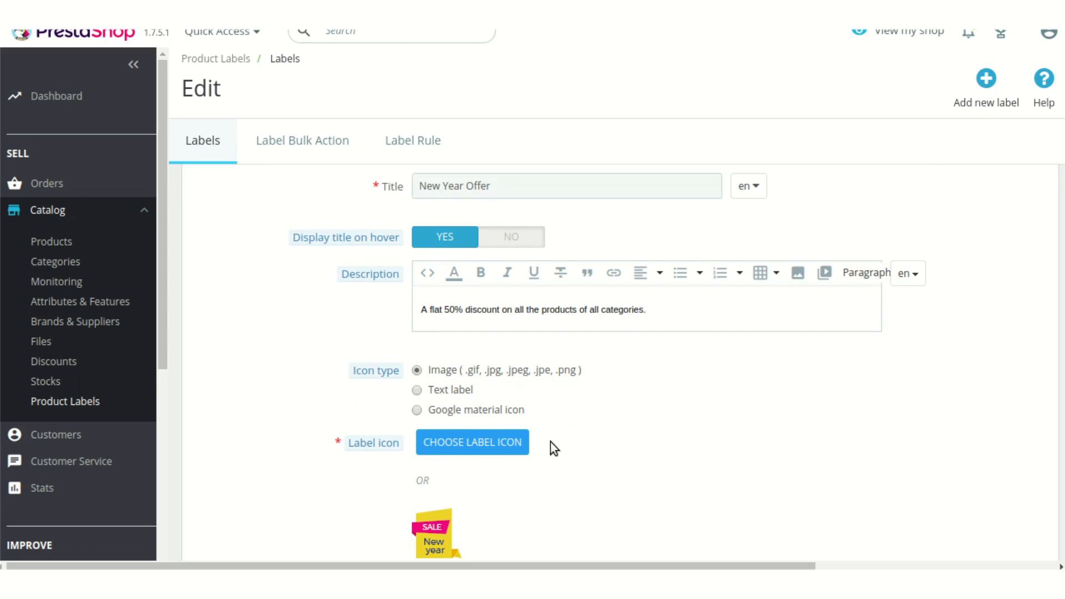
left_click(454, 448)
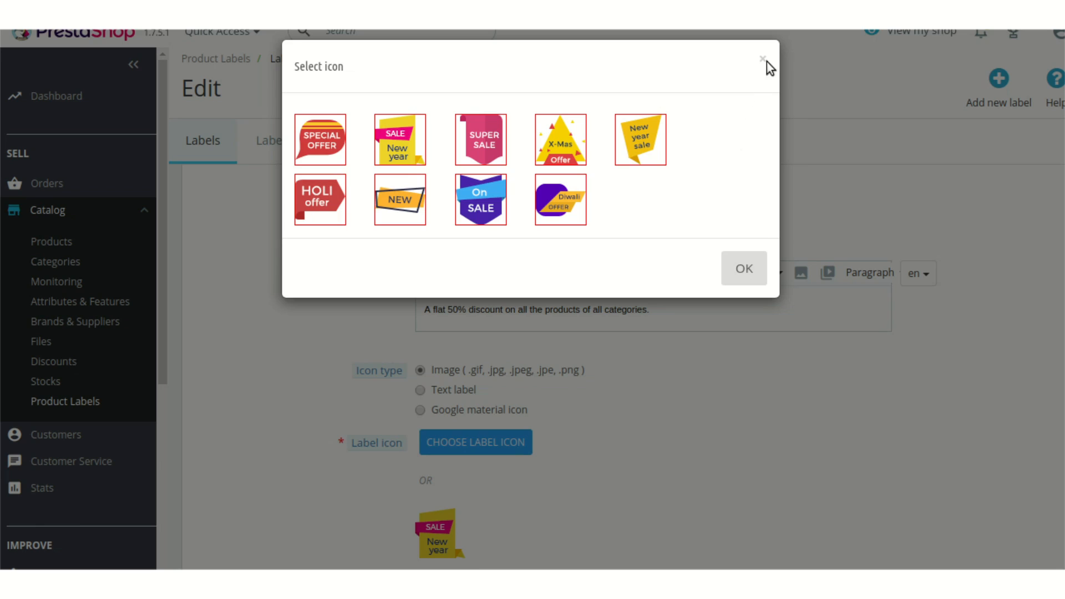
left_click(745, 268)
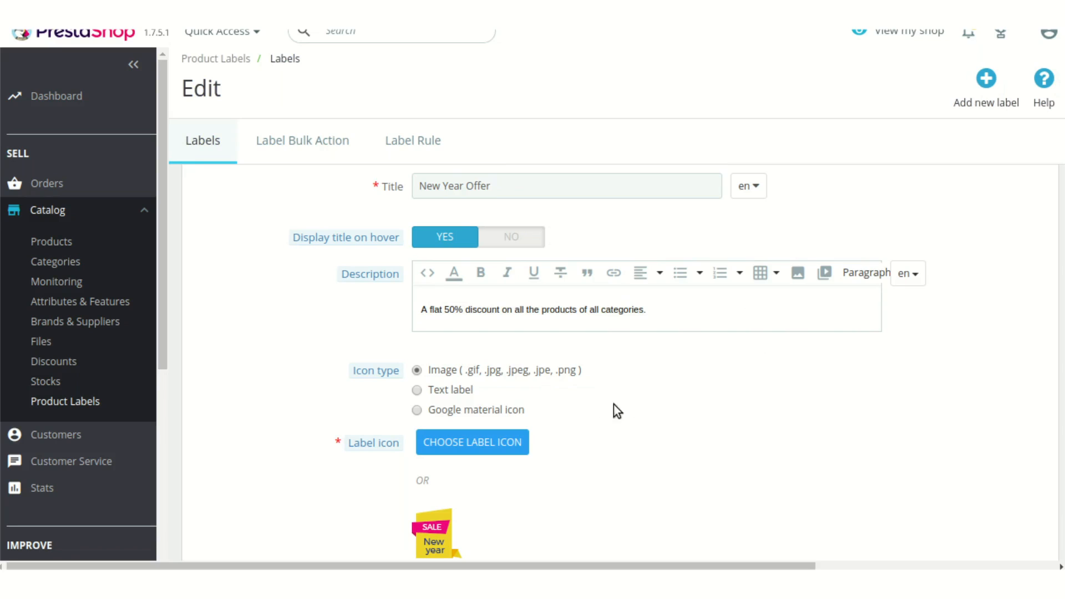
Switch the icon type to Text label and look through its text, colour and font fields.
left_click(435, 392)
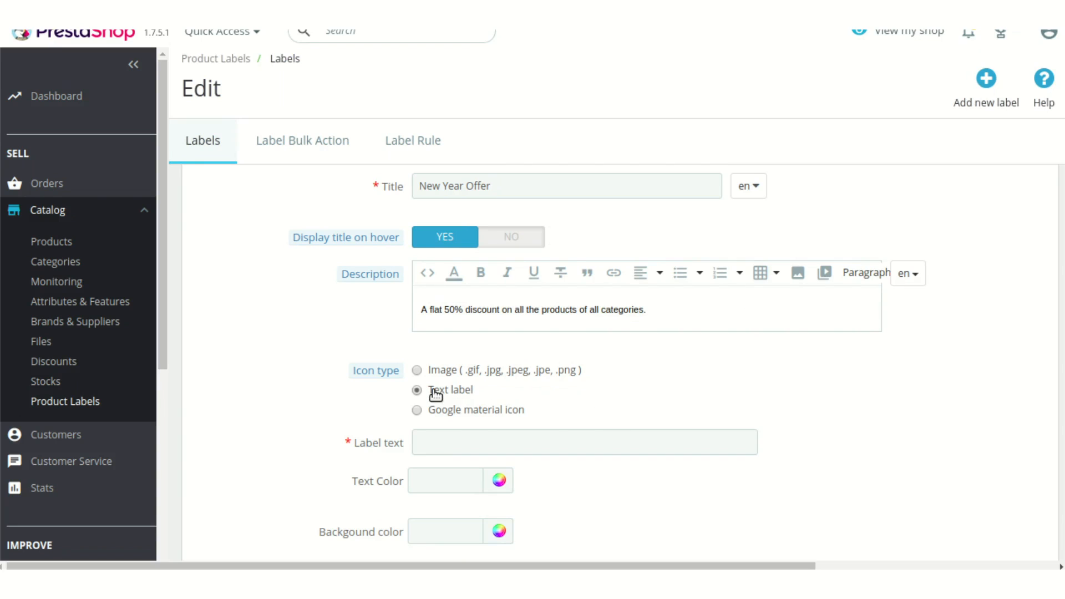
scroll(577, 381, "down", 2)
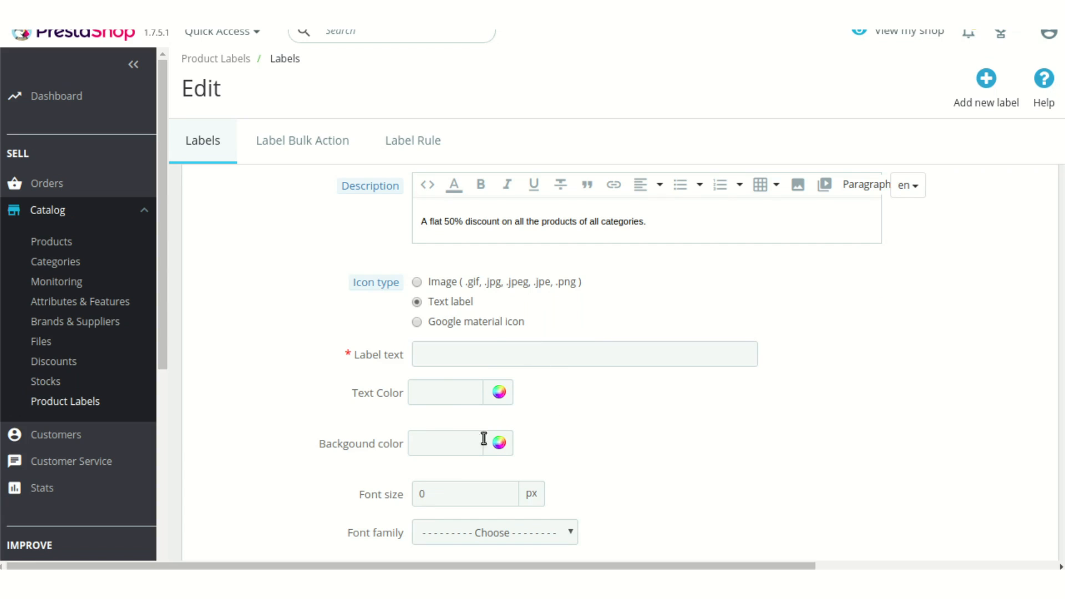
scroll(538, 492, "down", 3)
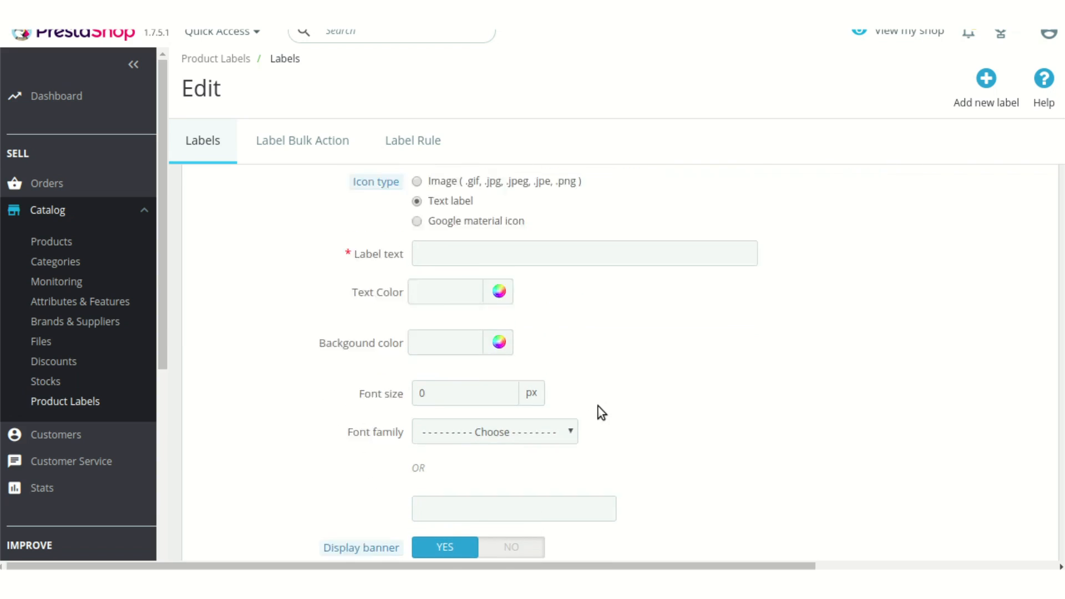
scroll(598, 407, "up", 5)
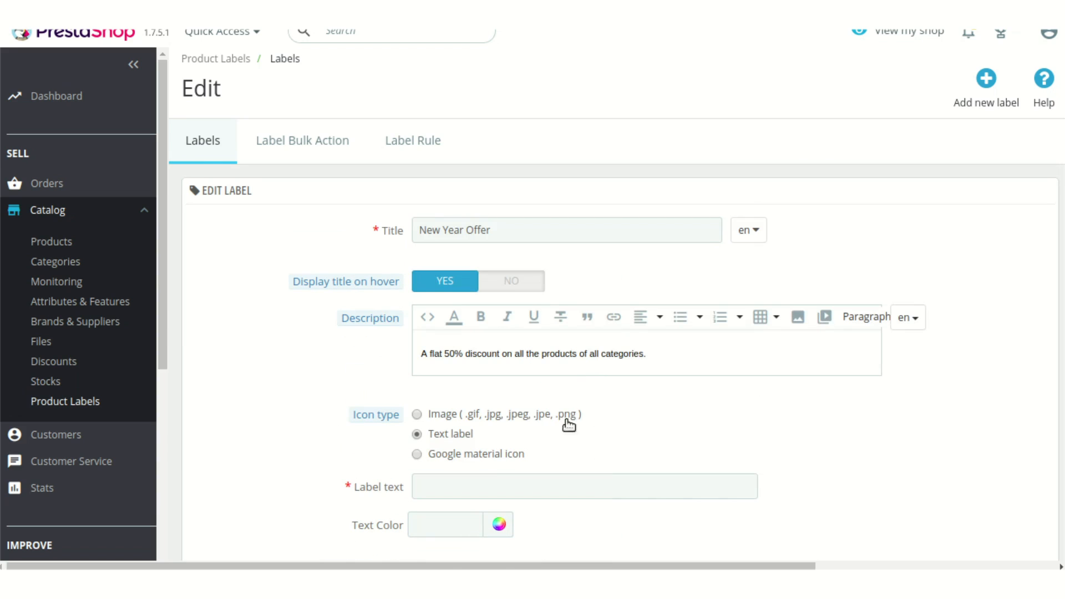
Try the Google material icon type, examining its example code and colour fields, and return the icon type to Image.
left_click(503, 456)
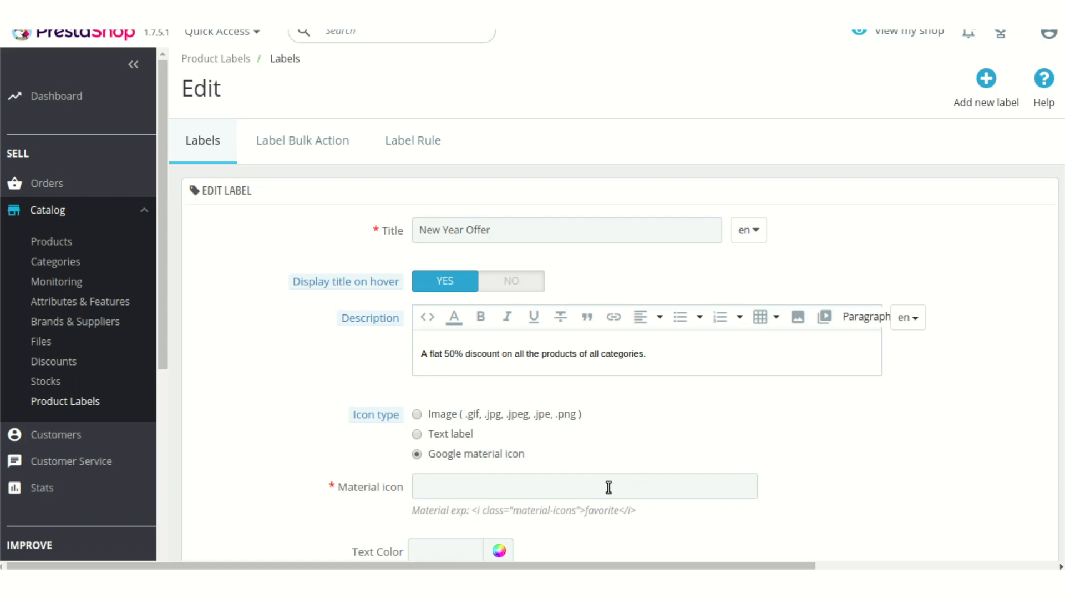
left_click_drag(636, 511, 470, 513)
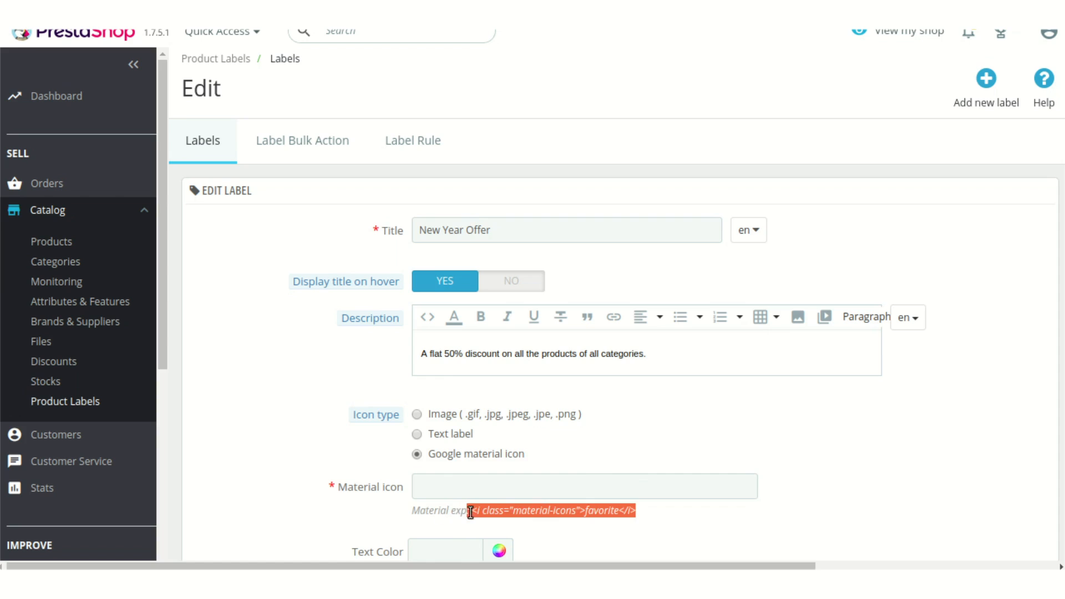
left_click(678, 508)
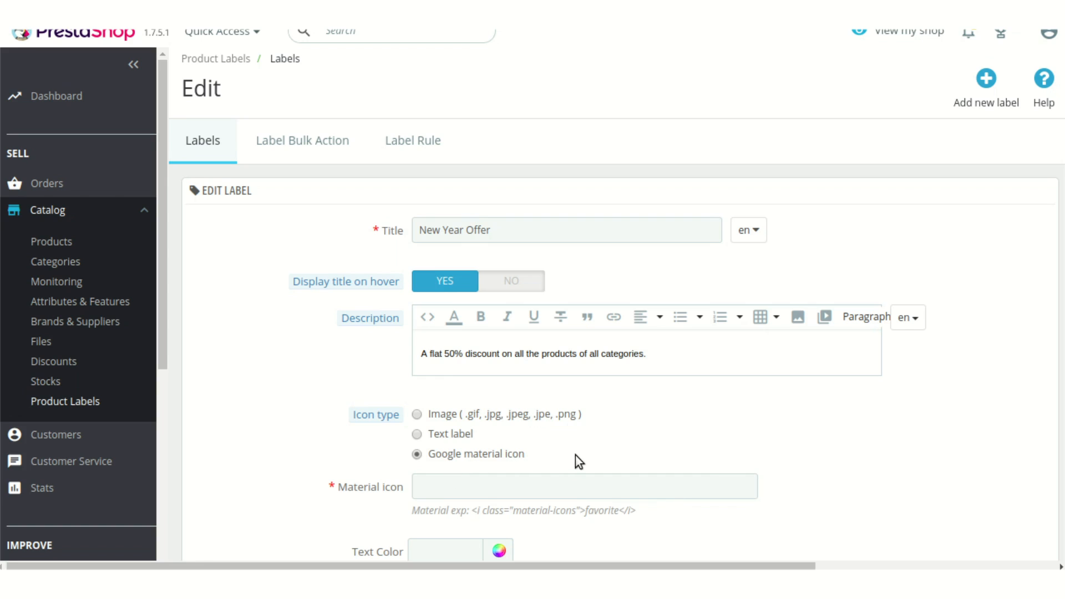
scroll(625, 429, "down", 2)
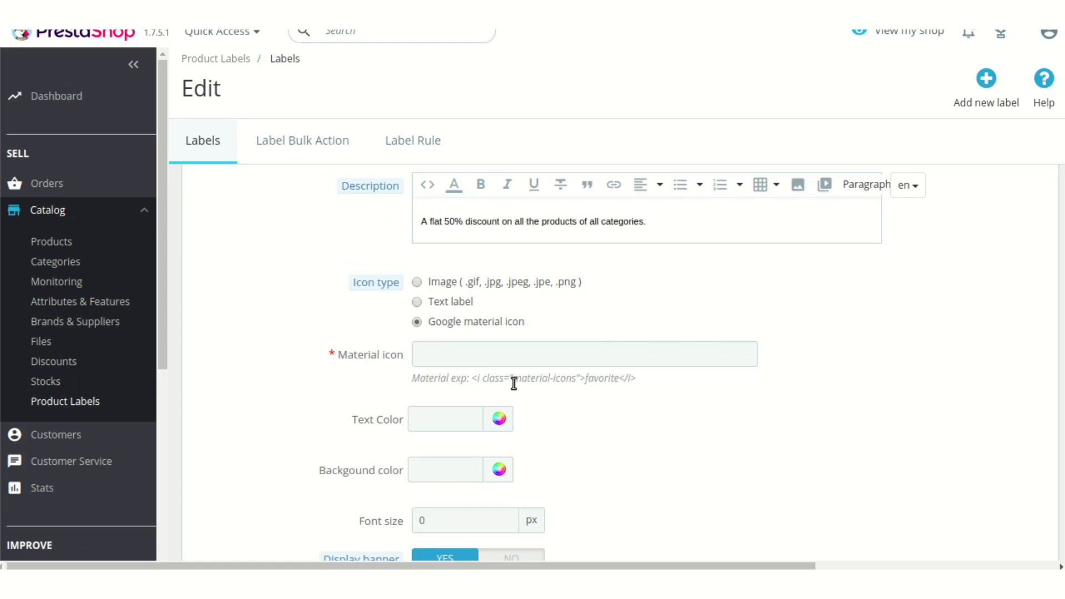
scroll(524, 417, "down", 1)
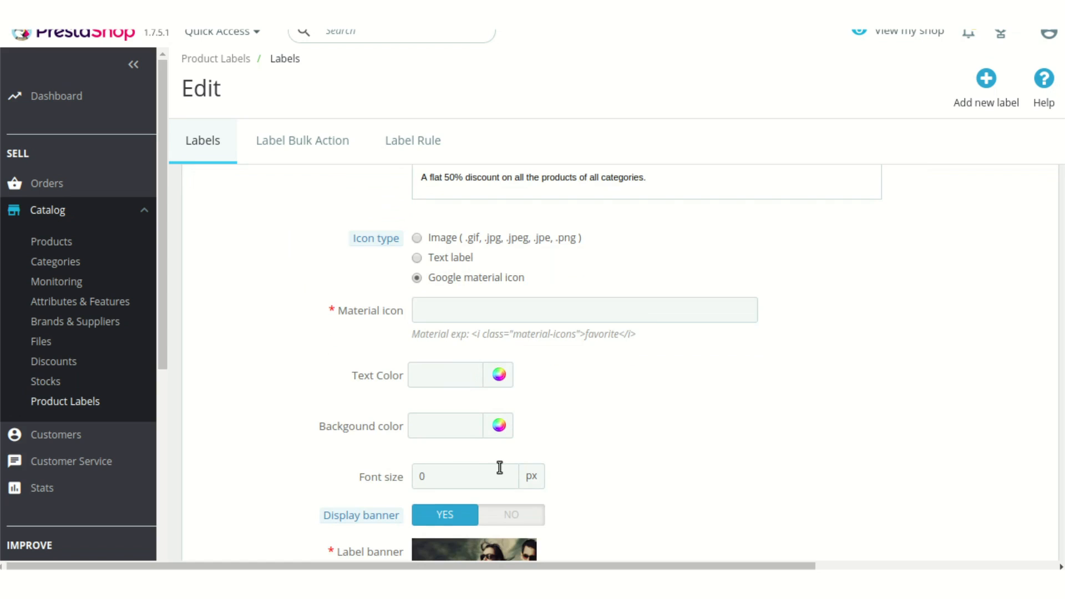
scroll(661, 412, "up", 3)
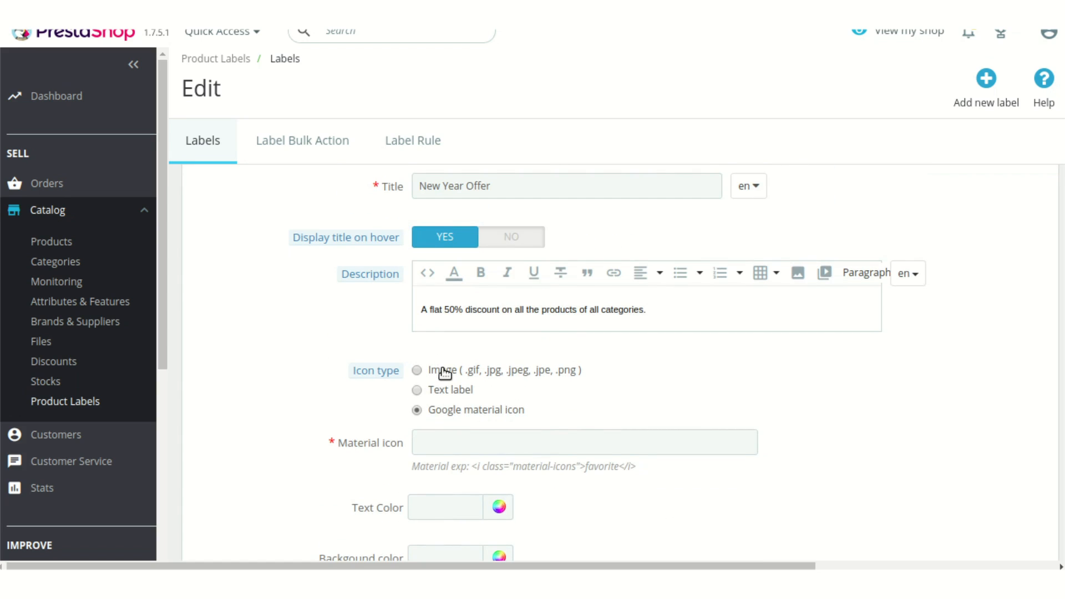
left_click(444, 371)
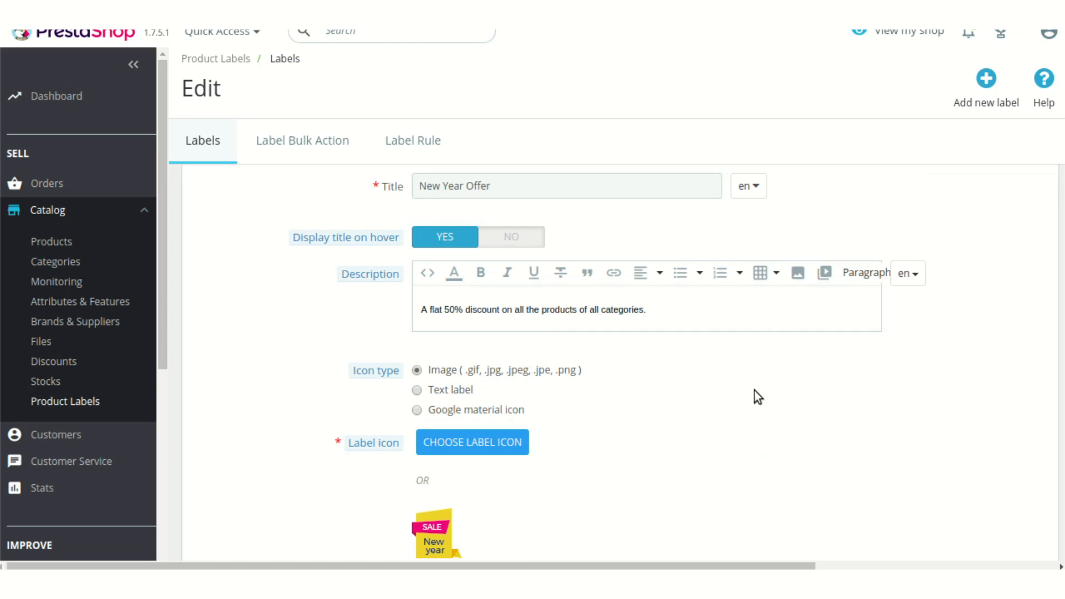
Check the selectable label icons once more and close the selection, keeping the current icon.
scroll(743, 393, "down", 2)
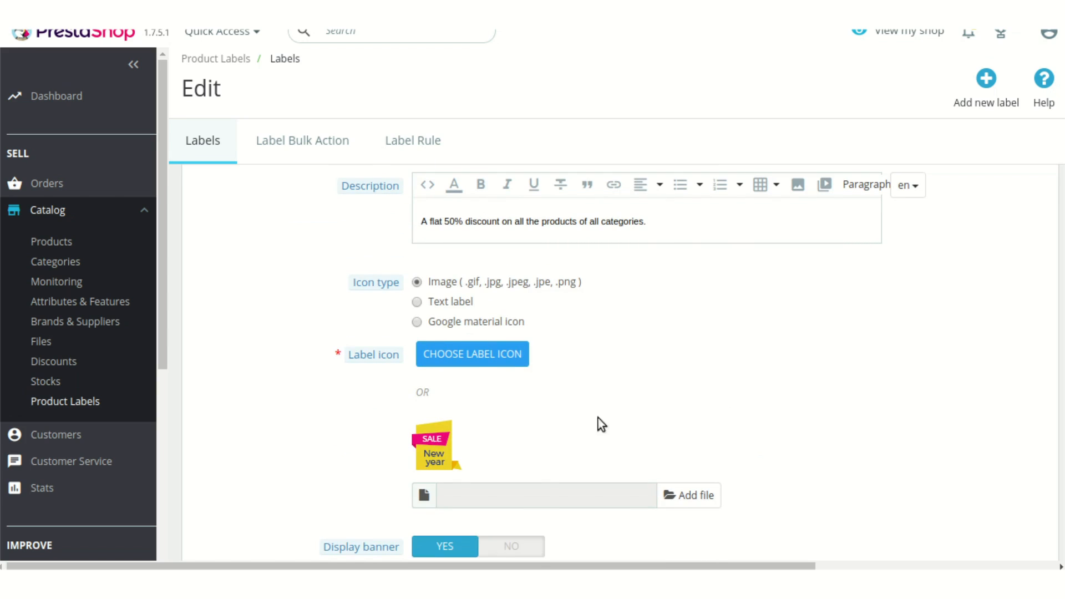
left_click(476, 367)
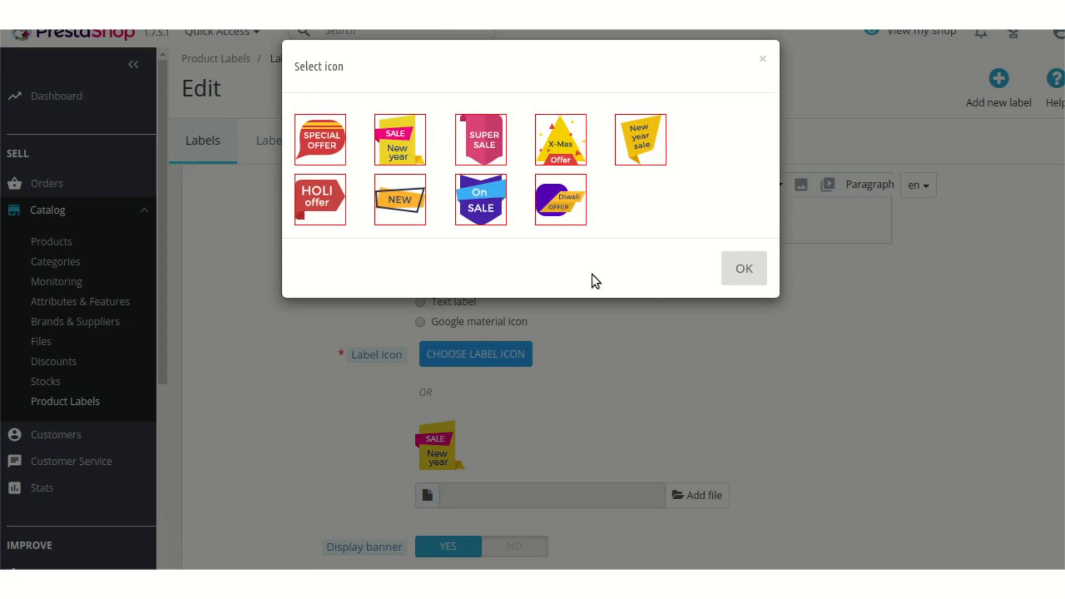
left_click(739, 272)
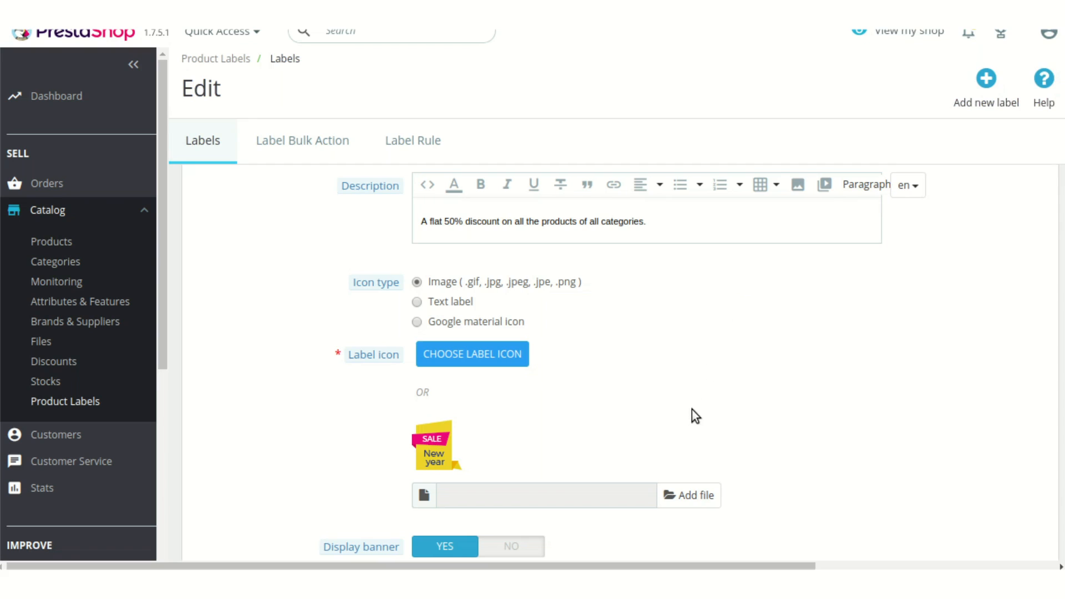
Review the label's banner, priority, date and position settings, and preview its position on the sample product image.
scroll(694, 414, "down", 3)
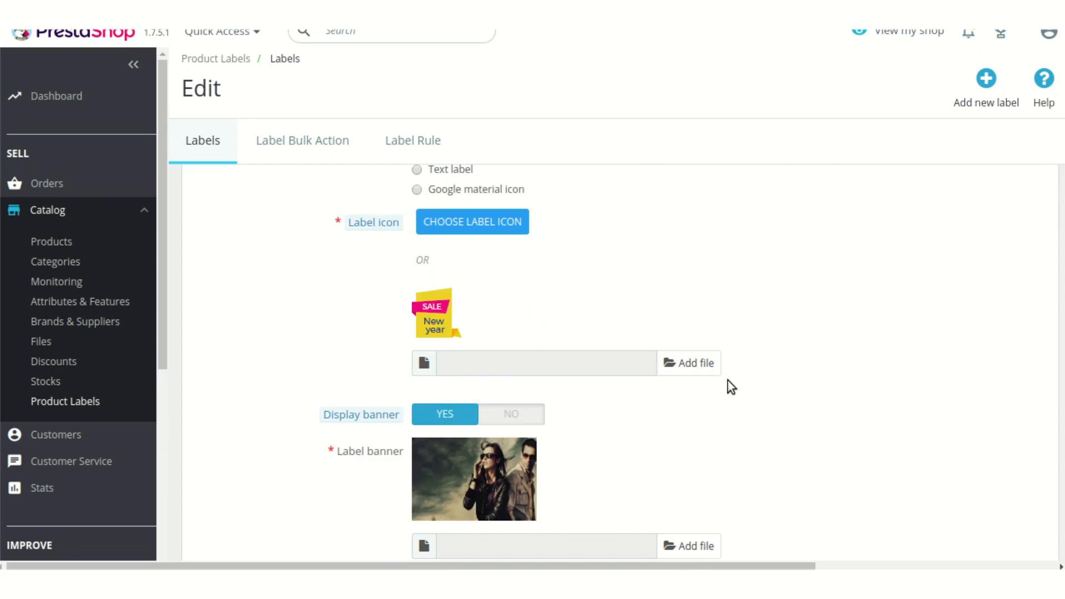
scroll(725, 374, "down", 2)
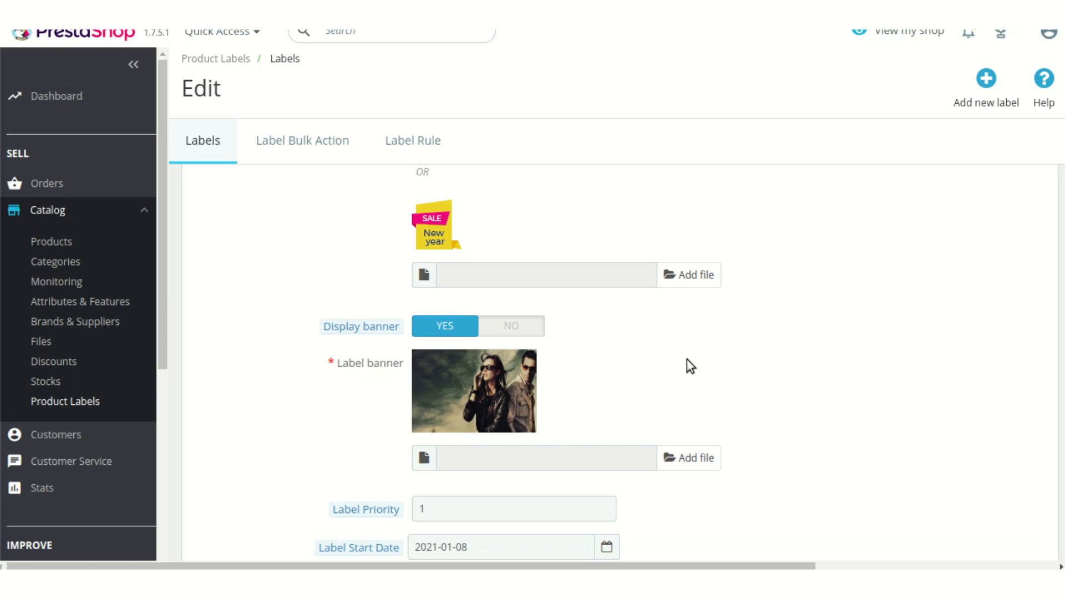
scroll(687, 359, "down", 2)
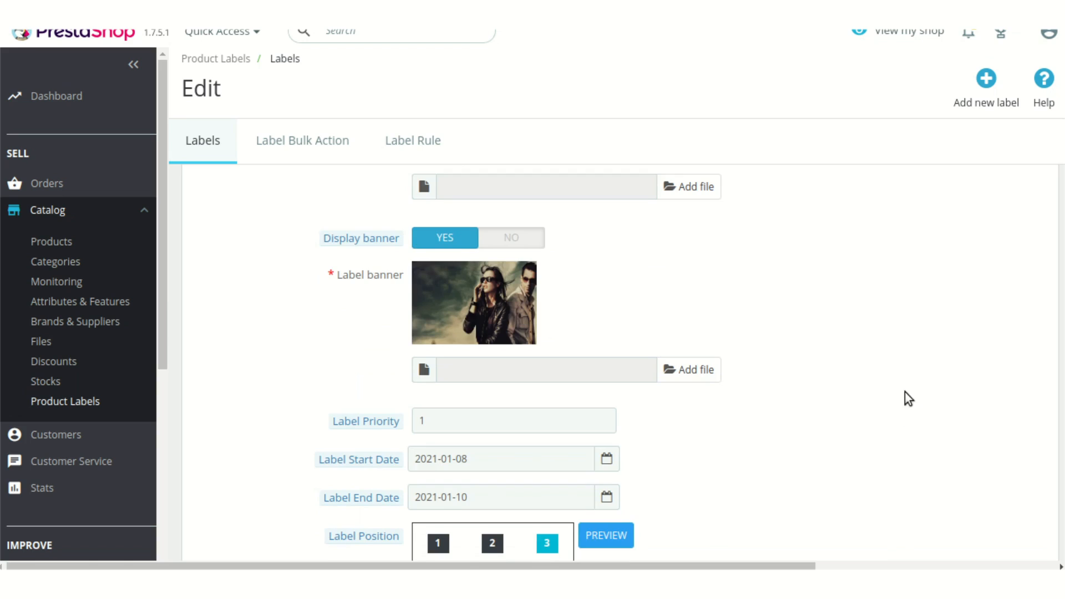
scroll(897, 373, "down", 2)
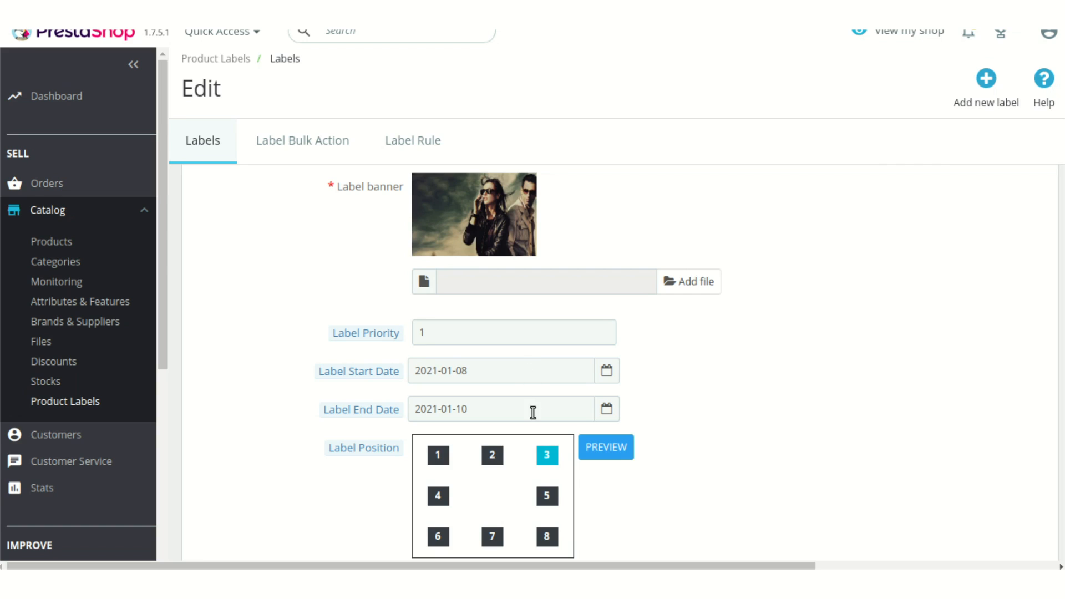
scroll(801, 375, "down", 2)
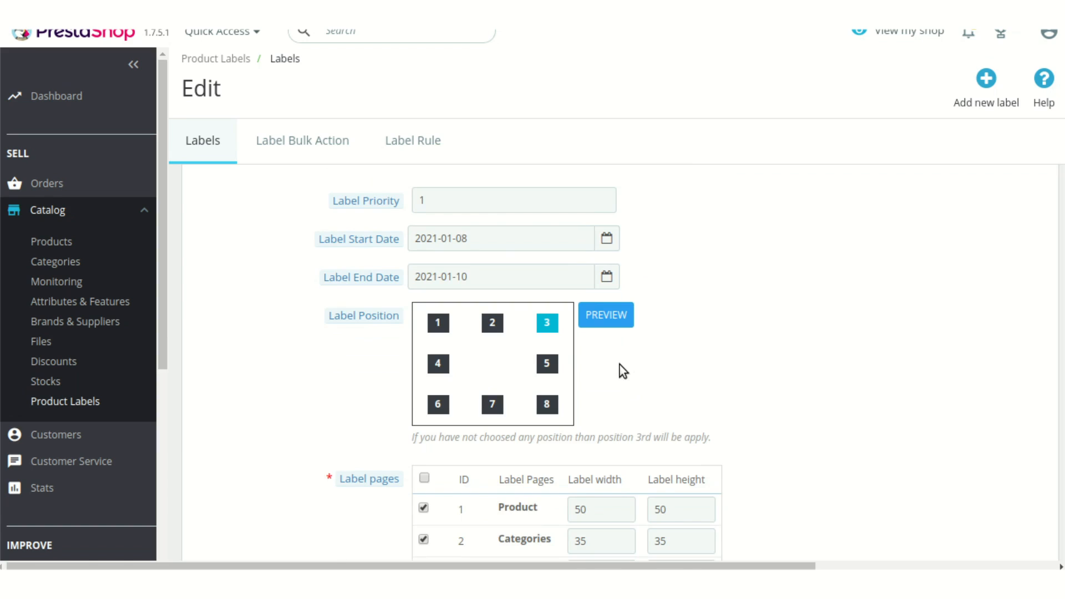
left_click(612, 314)
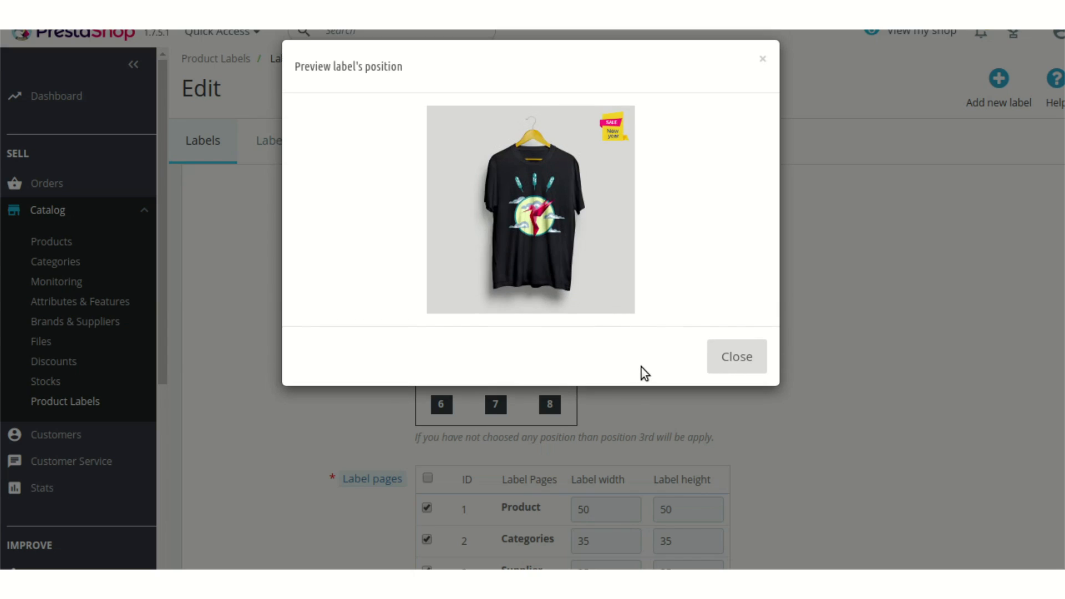
left_click(741, 358)
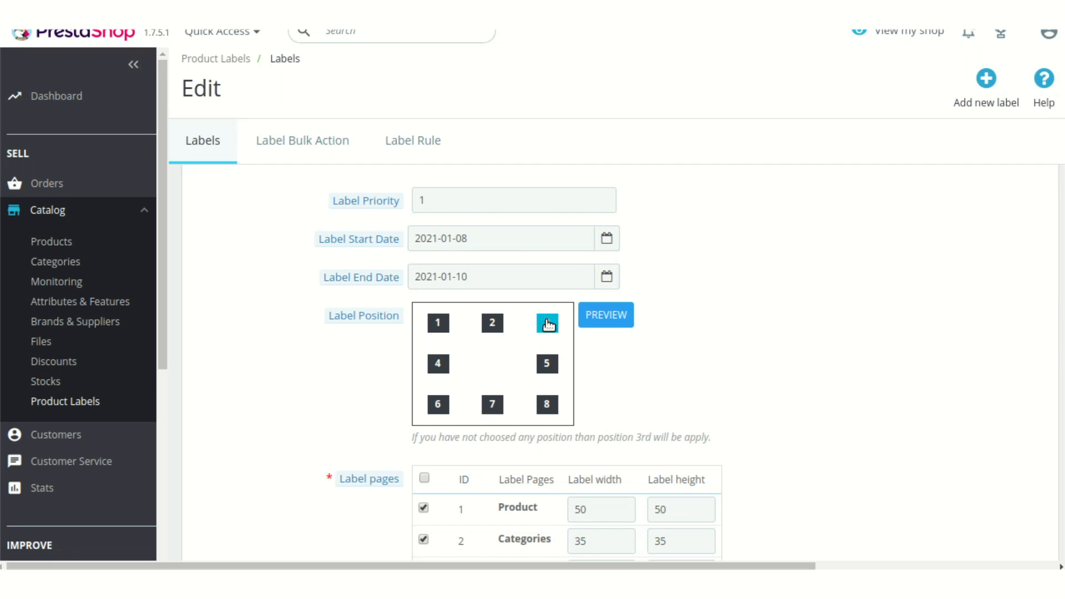
Preview the label at position 3 on the sample product image and review its page sizes and group access.
left_click(608, 320)
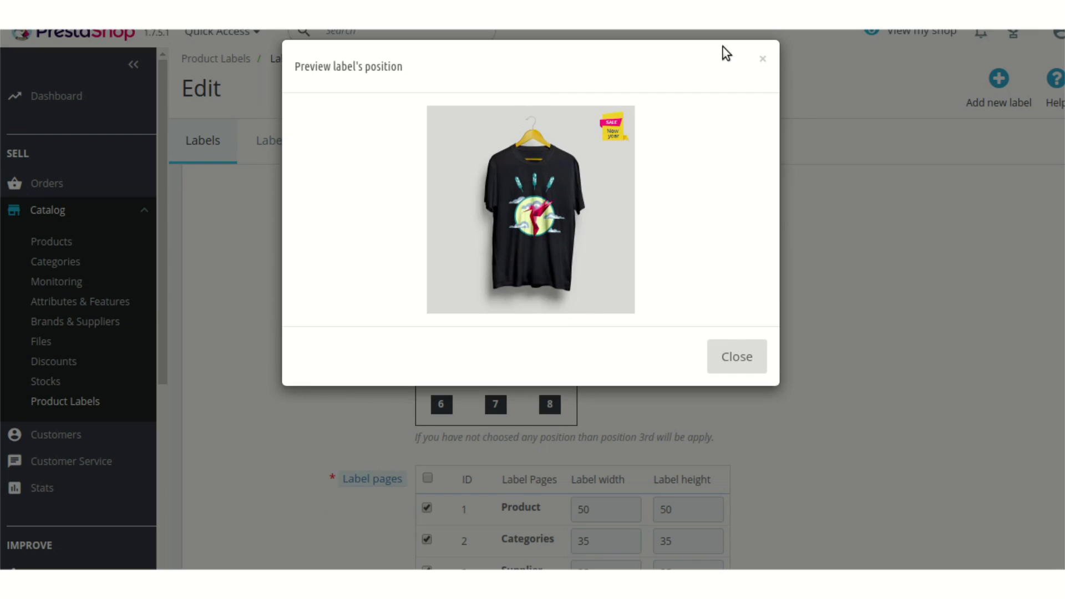
left_click(763, 58)
scroll(758, 166, "down", 3)
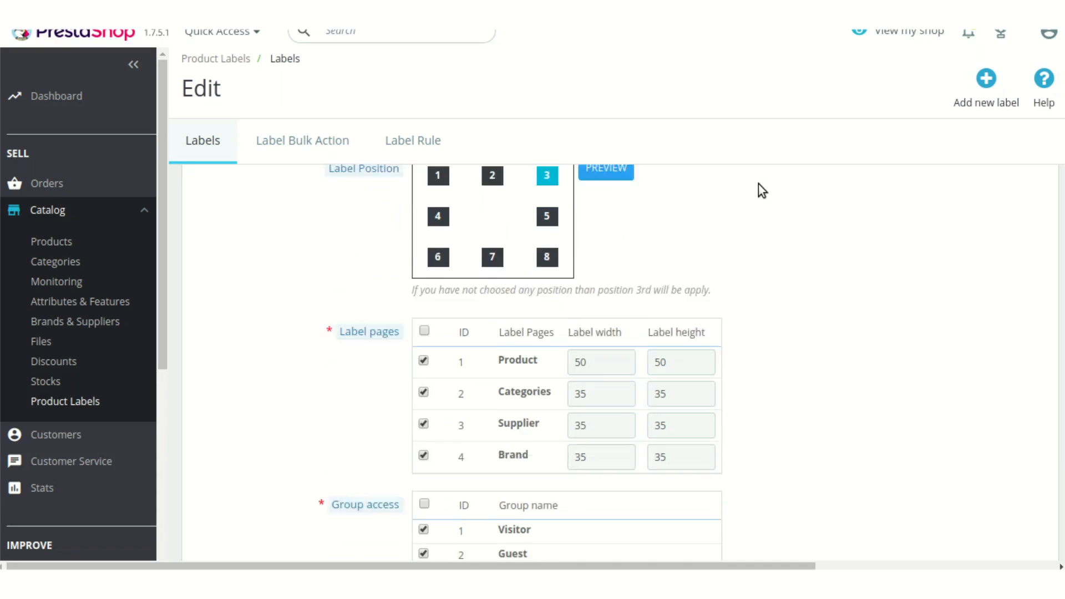
scroll(759, 189, "down", 1)
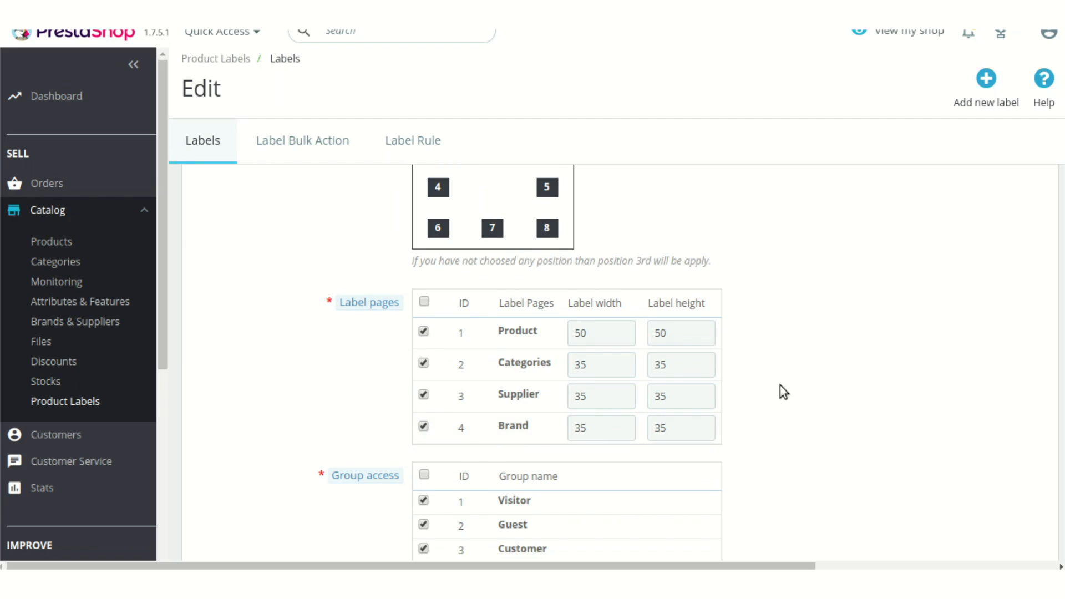
scroll(780, 414, "down", 1)
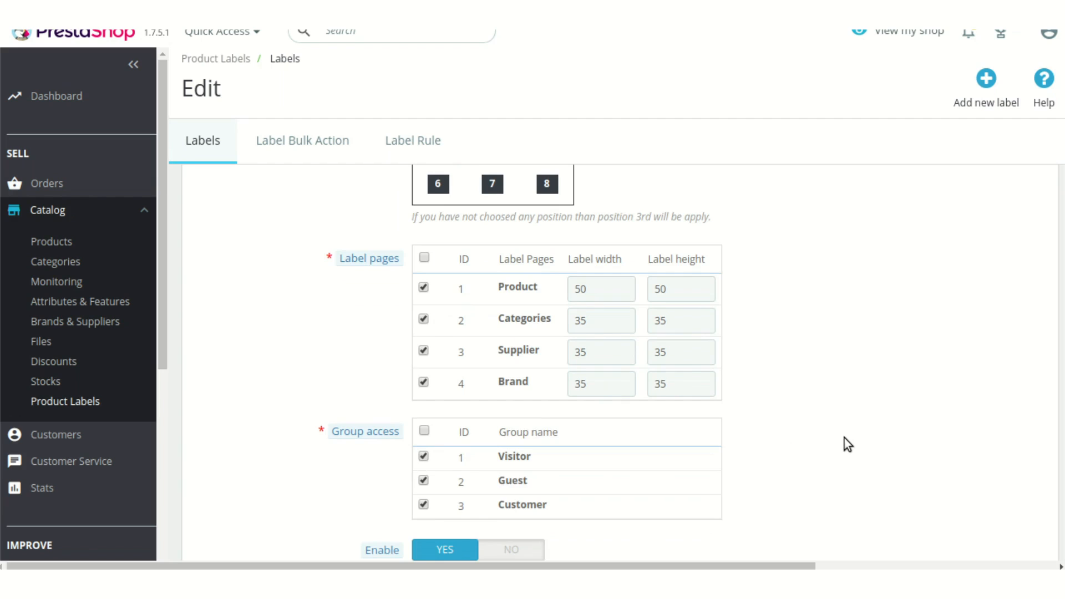
scroll(802, 472, "down", 1)
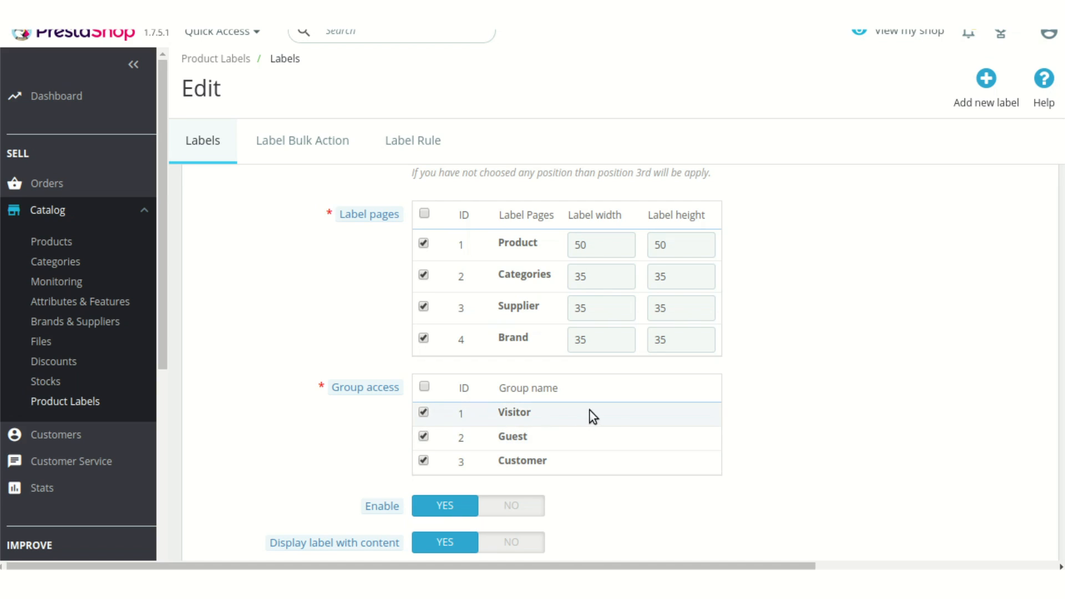
Check the label's content setting and see how its icon and content appear on the storefront page of the Hummingbird printed t-shirt.
scroll(878, 377, "down", 3)
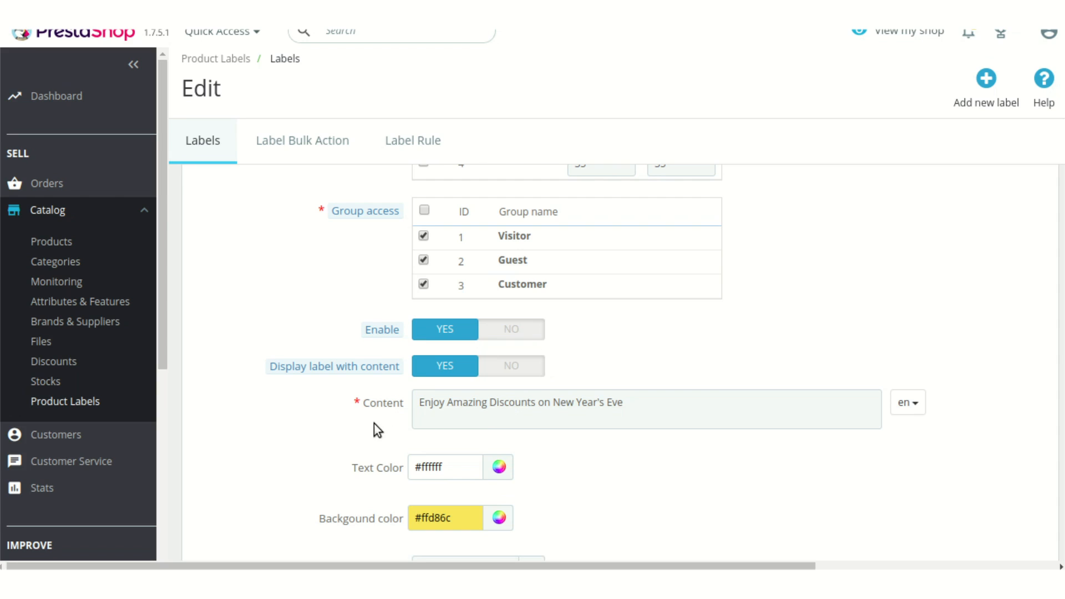
scroll(344, 420, "down", 1)
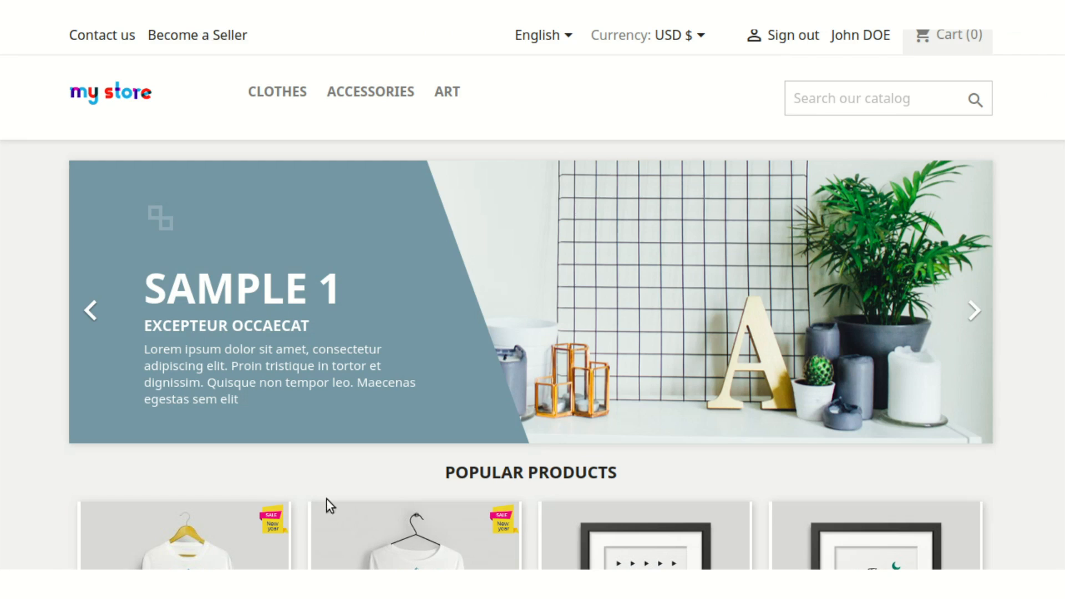
scroll(326, 504, "down", 4)
left_click(218, 348)
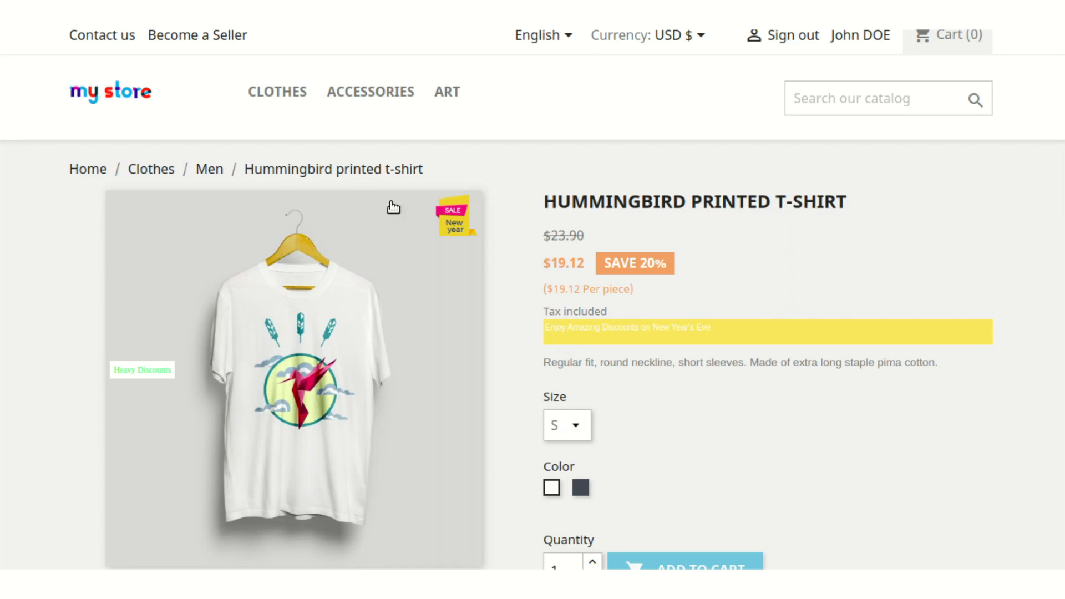
left_click_drag(720, 328, 561, 328)
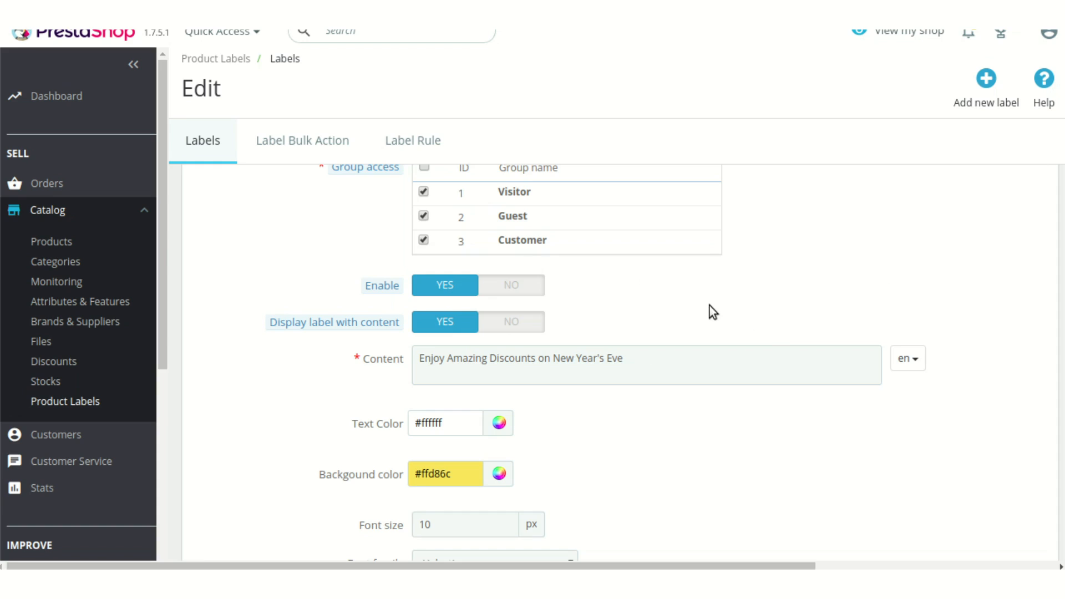
Review the label content's text colour, background colour and font fields, and look over the rest of the edit form once more.
scroll(711, 306, "down", 1)
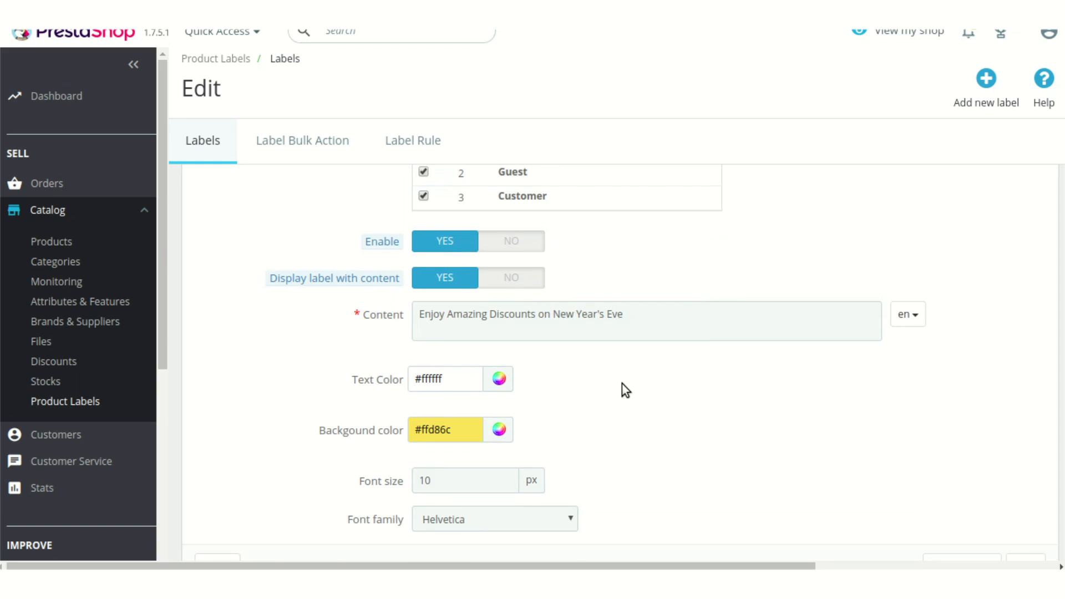
scroll(644, 390, "down", 1)
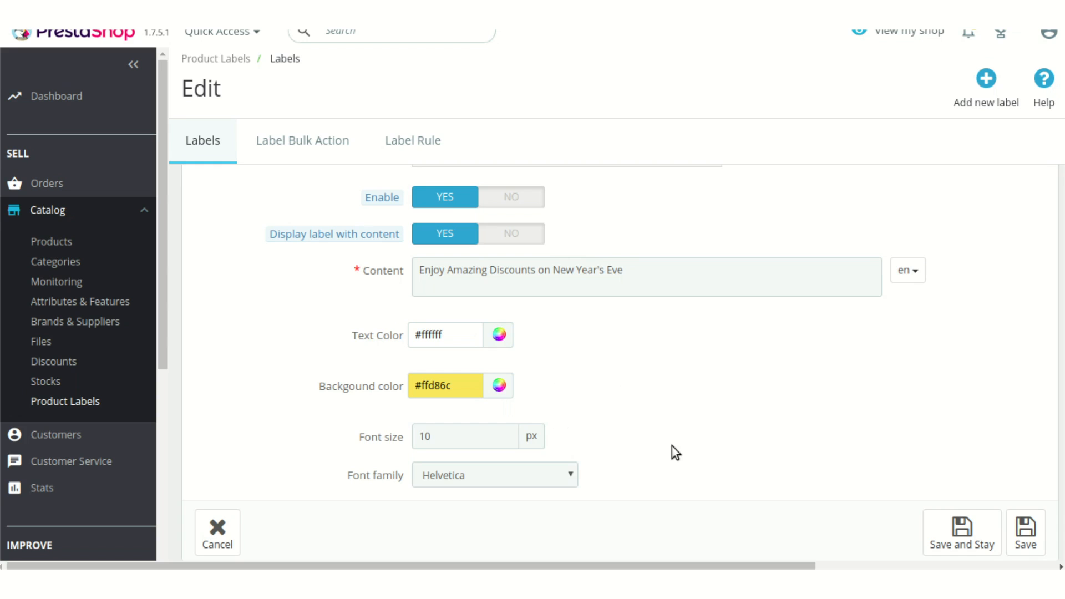
scroll(672, 446, "up", 3)
scroll(673, 447, "up", 12)
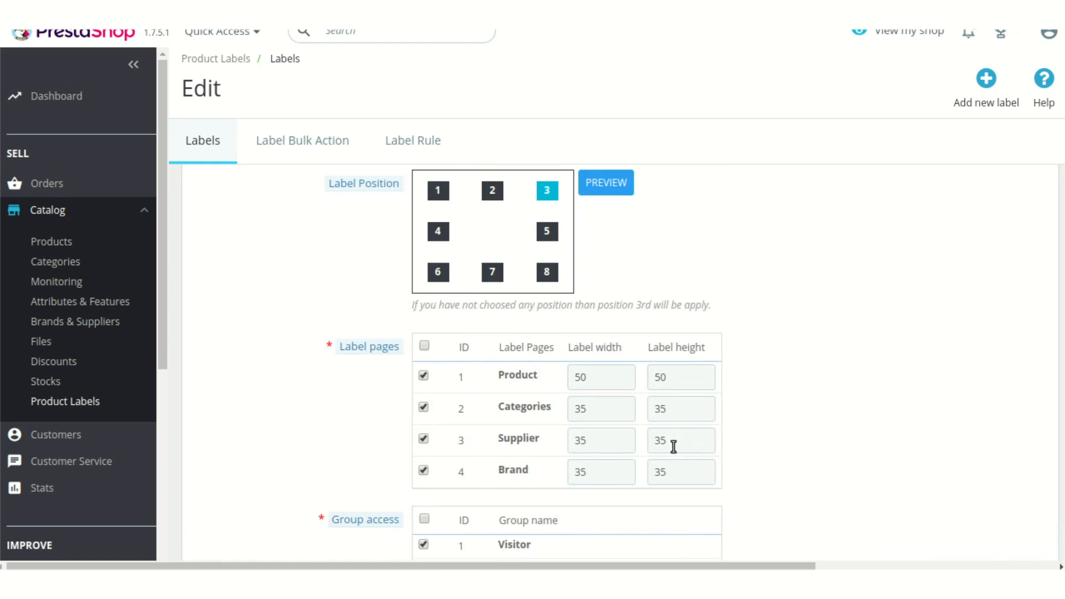
scroll(674, 447, "up", 3)
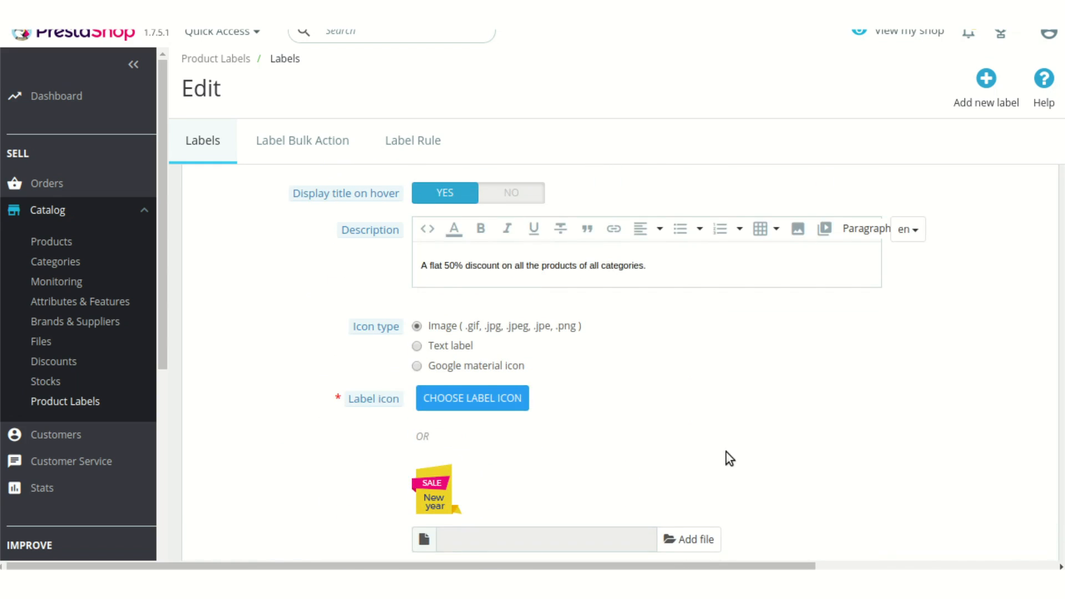
scroll(726, 452, "down", 17)
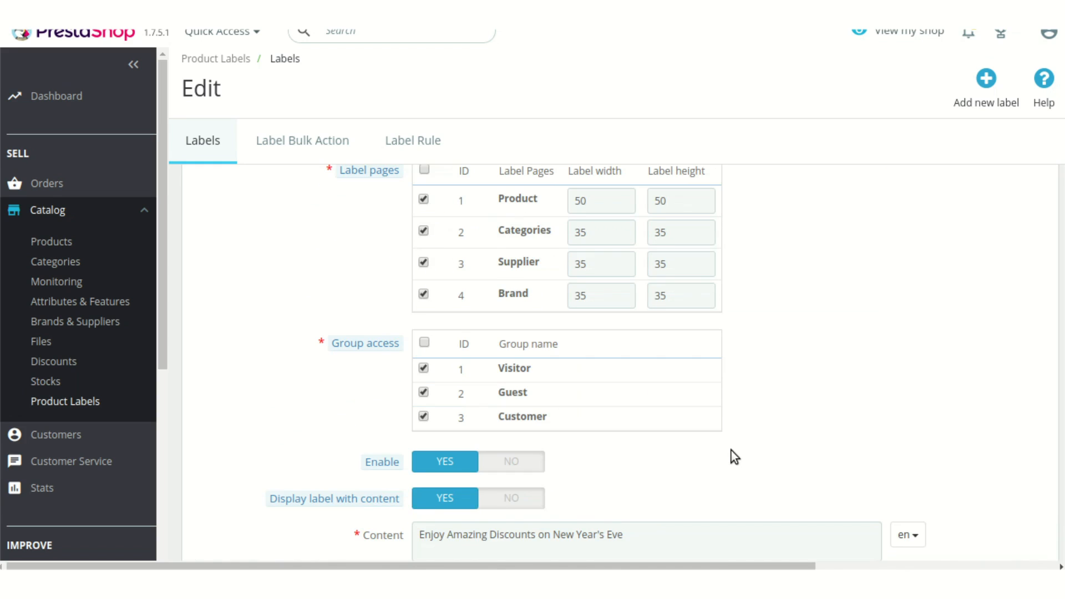
scroll(731, 450, "down", 6)
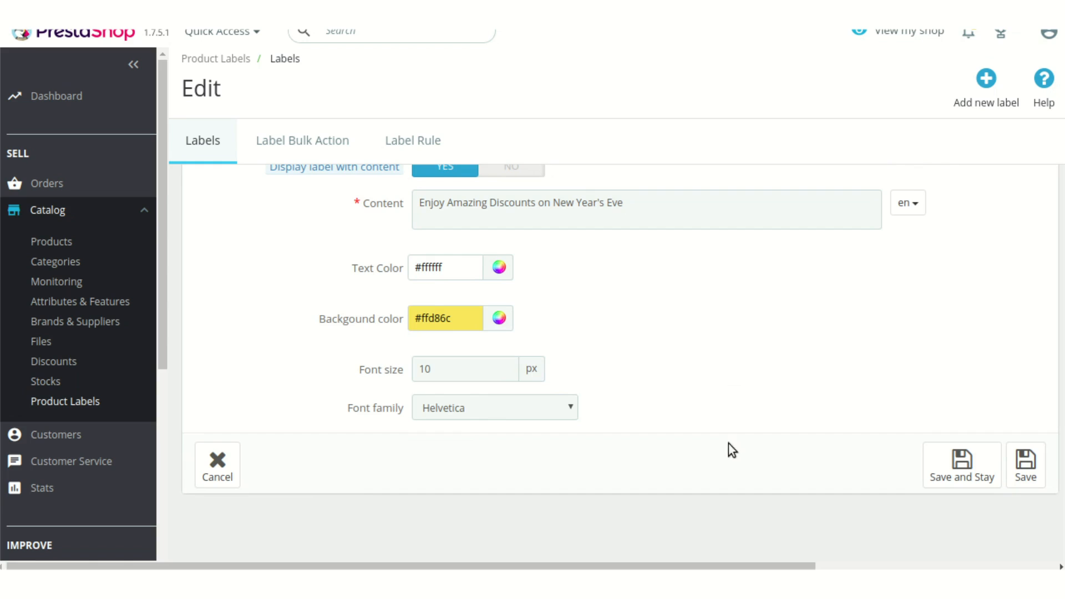
Leave the label's edit form unsaved and open the "humming" label bulk action for editing.
left_click(202, 146)
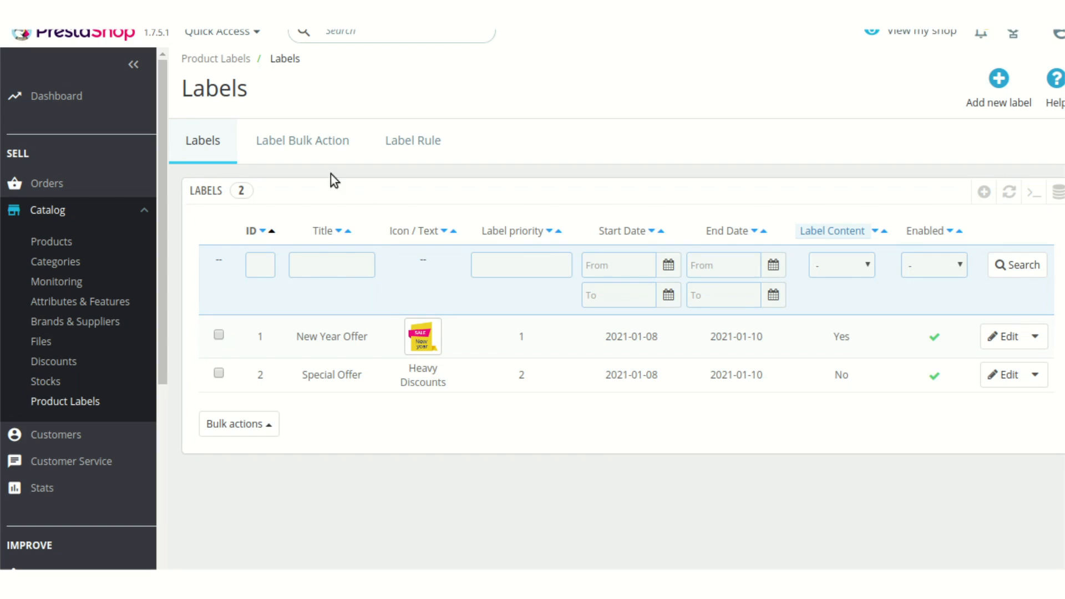
left_click(315, 145)
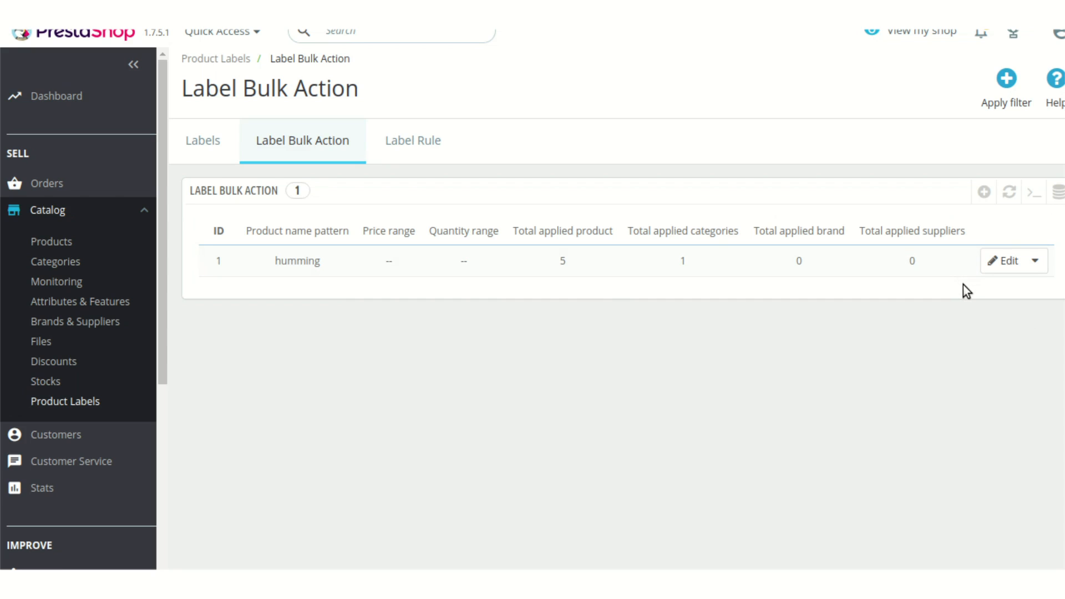
left_click(989, 263)
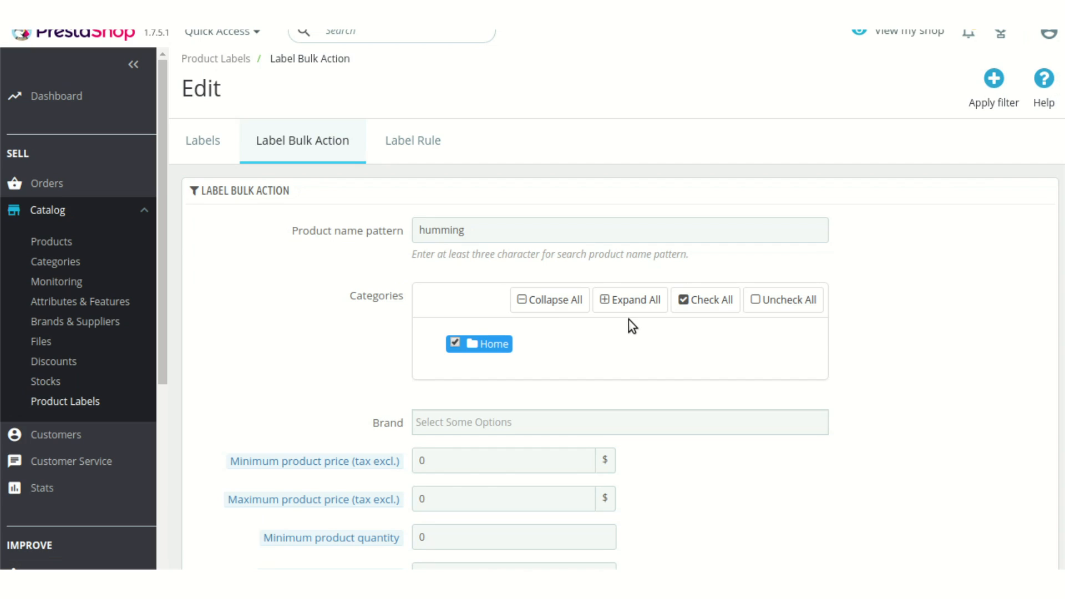
Examine the bulk action's product name pattern, category, brand, price and quantity filters.
scroll(628, 320, "down", 4)
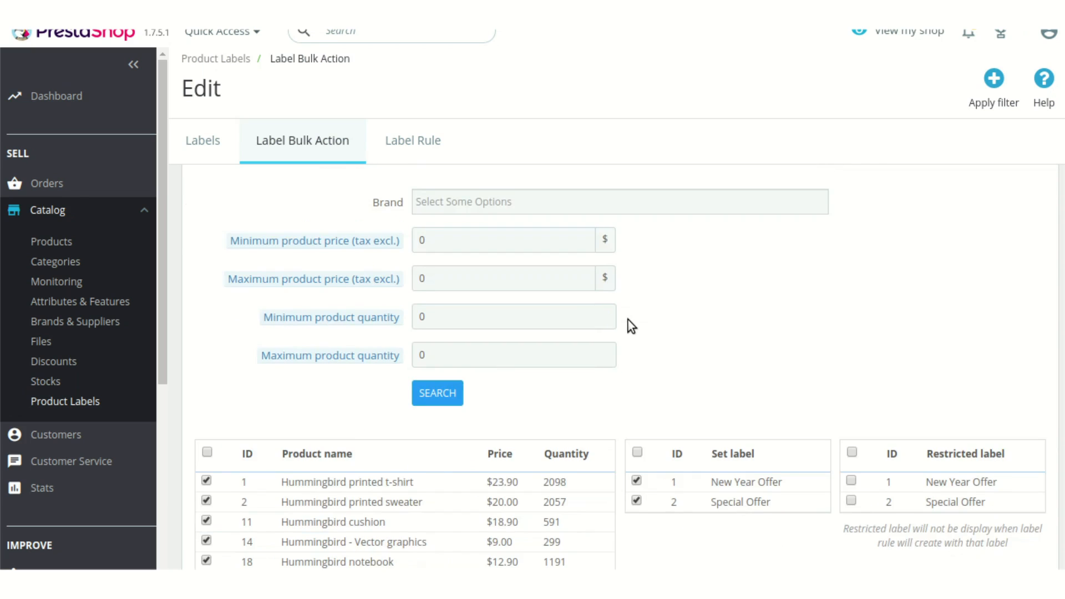
scroll(628, 320, "up", 4)
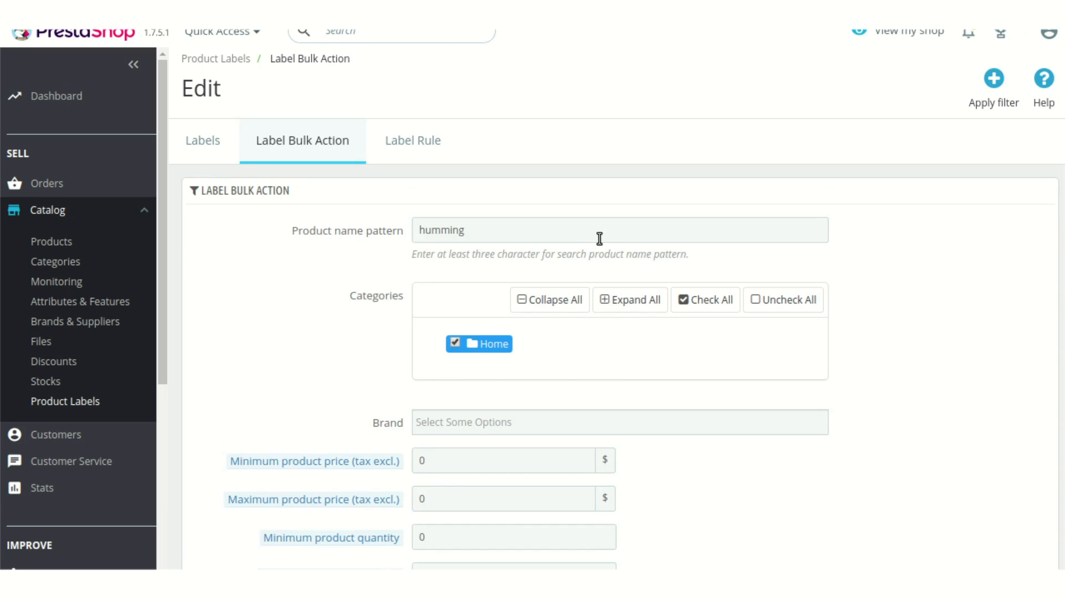
scroll(623, 411, "down", 2)
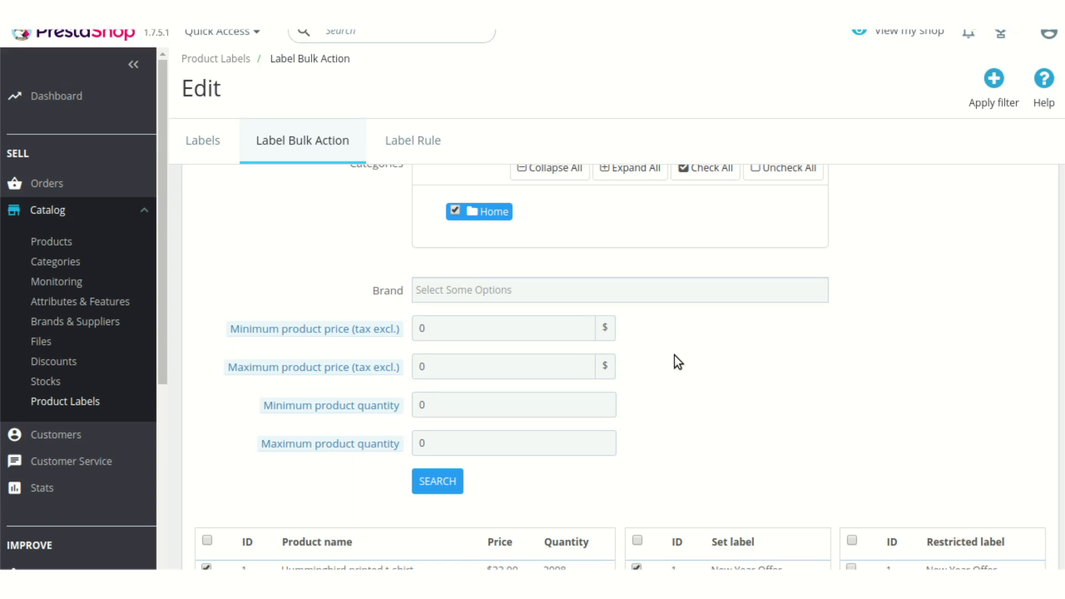
scroll(675, 355, "up", 2)
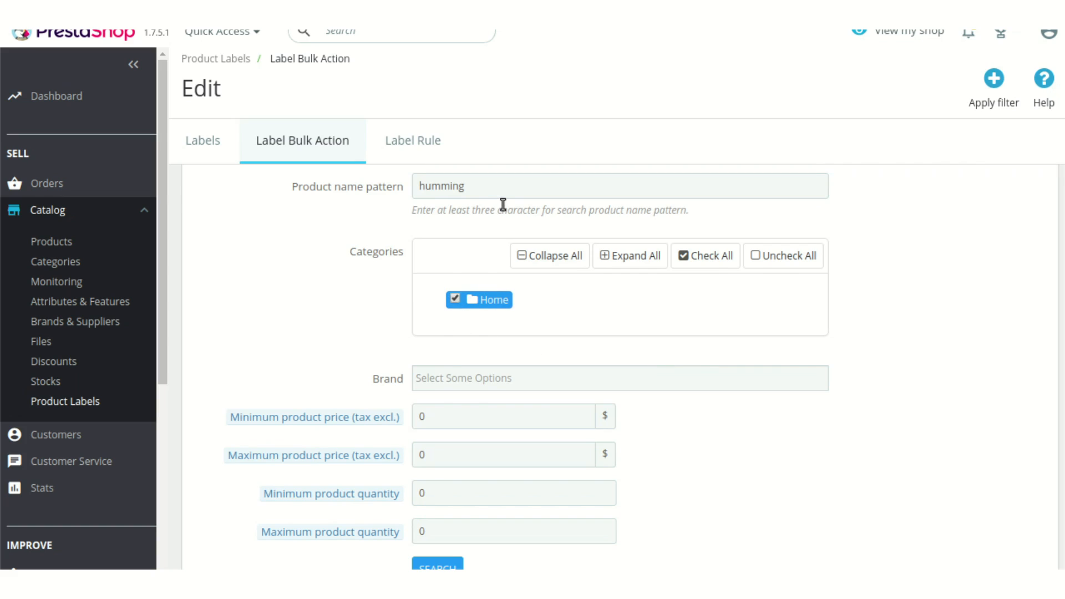
scroll(512, 309, "down", 1)
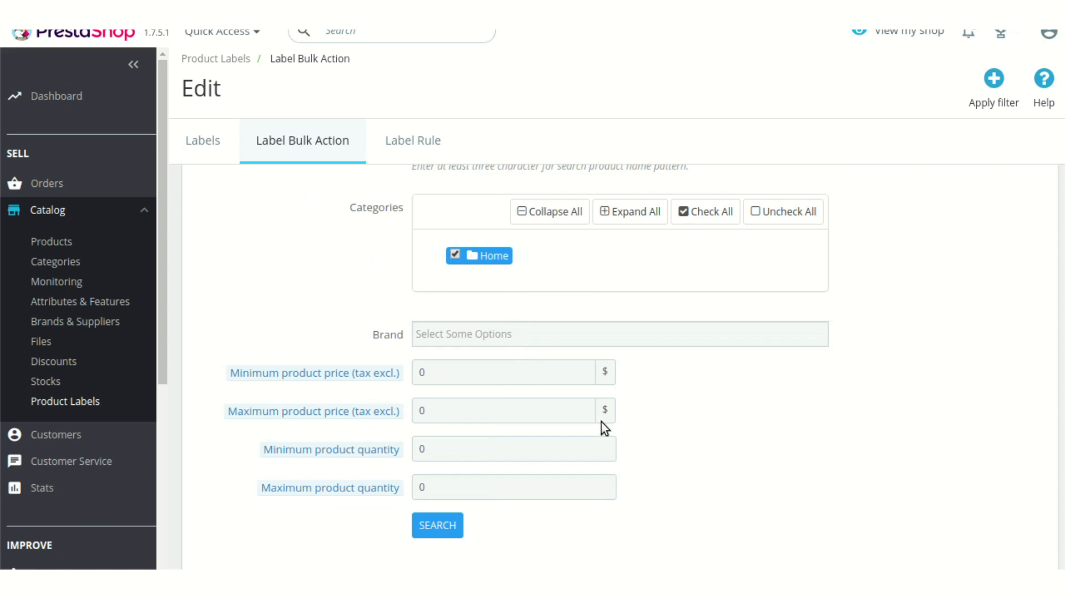
scroll(693, 435, "down", 2)
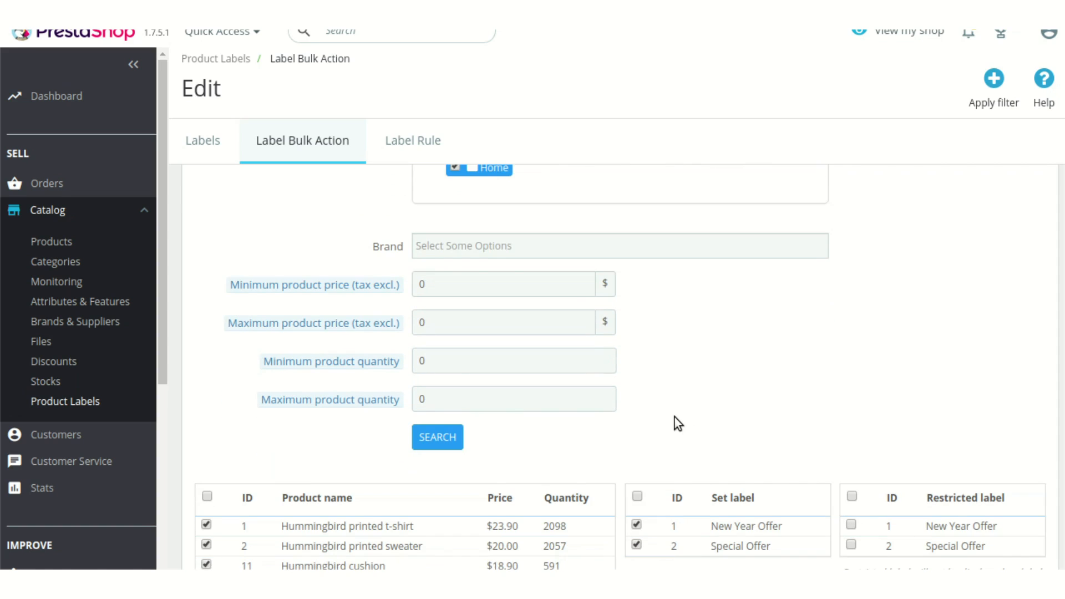
Examine the bulk action's product selection and its set and restricted labels, checking them against the search filters.
scroll(672, 417, "down", 5)
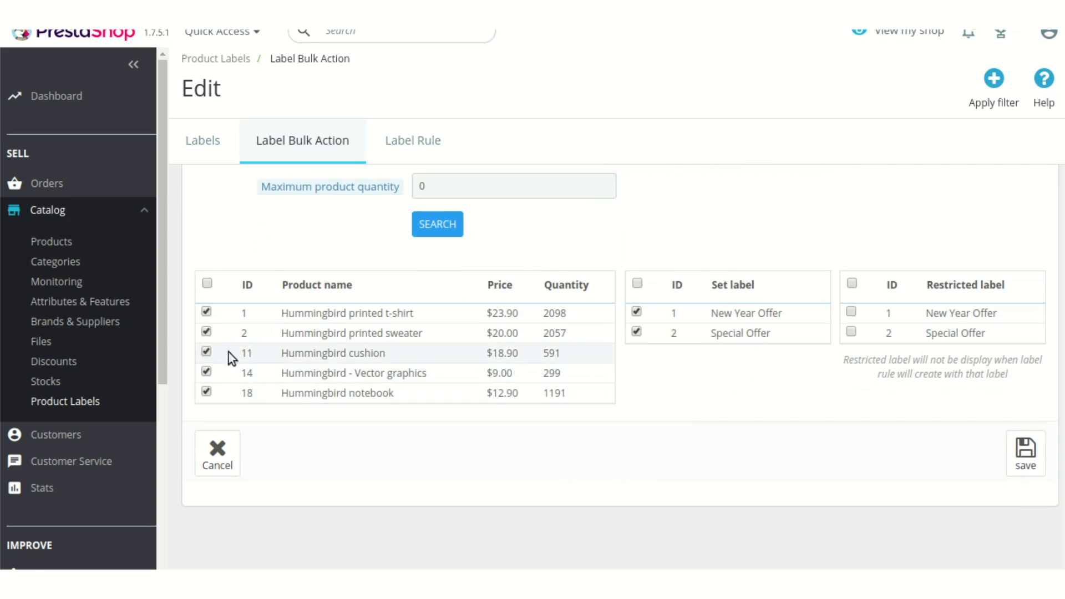
scroll(767, 256, "up", 5)
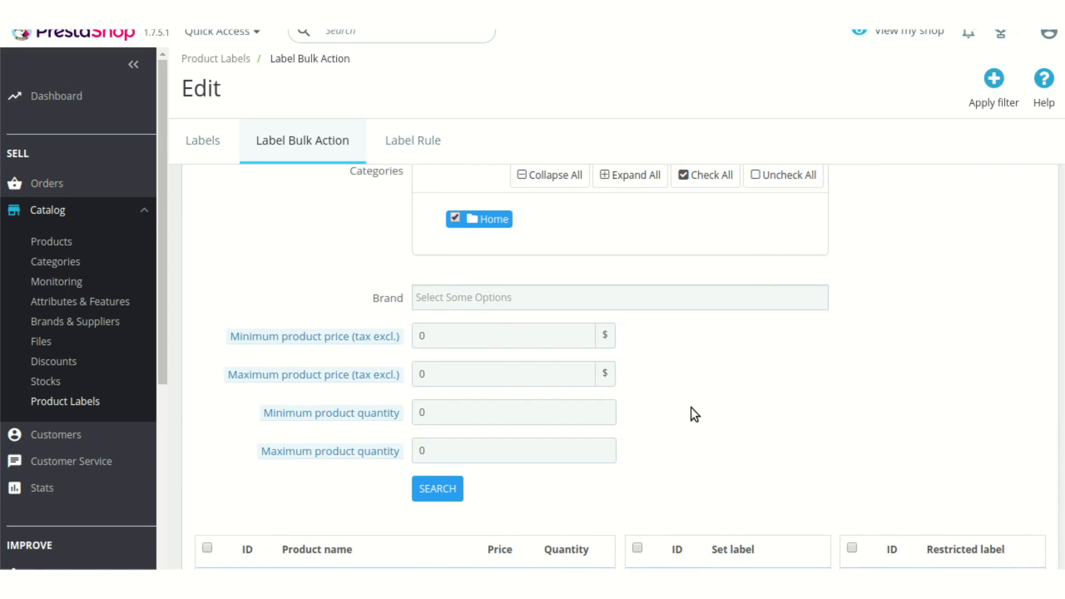
scroll(688, 399, "up", 2)
scroll(699, 533, "down", 7)
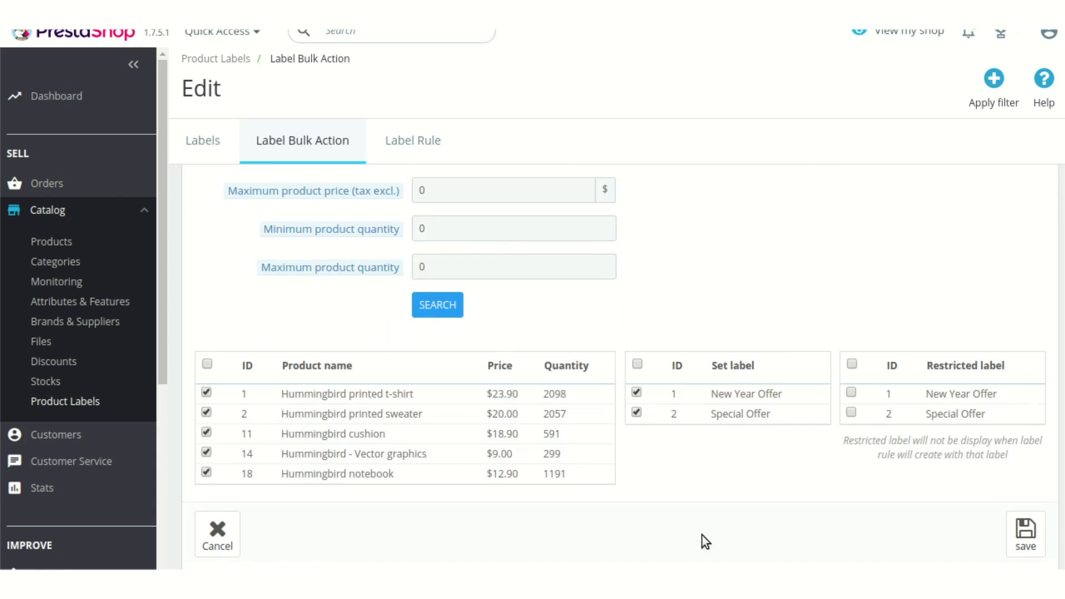
scroll(670, 516, "down", 1)
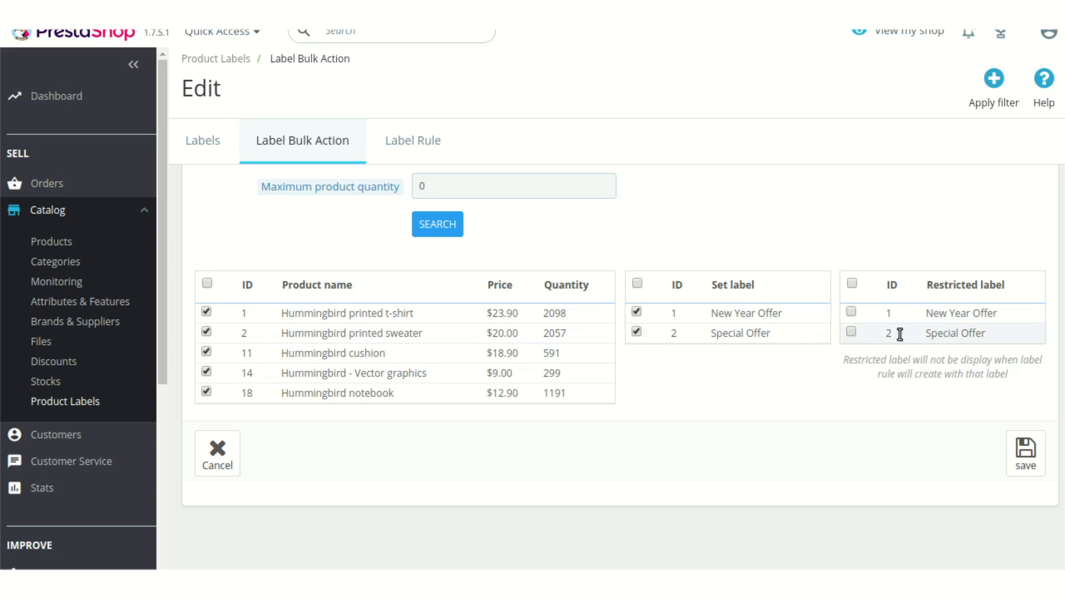
scroll(453, 370, "up", 3)
scroll(453, 370, "up", 1)
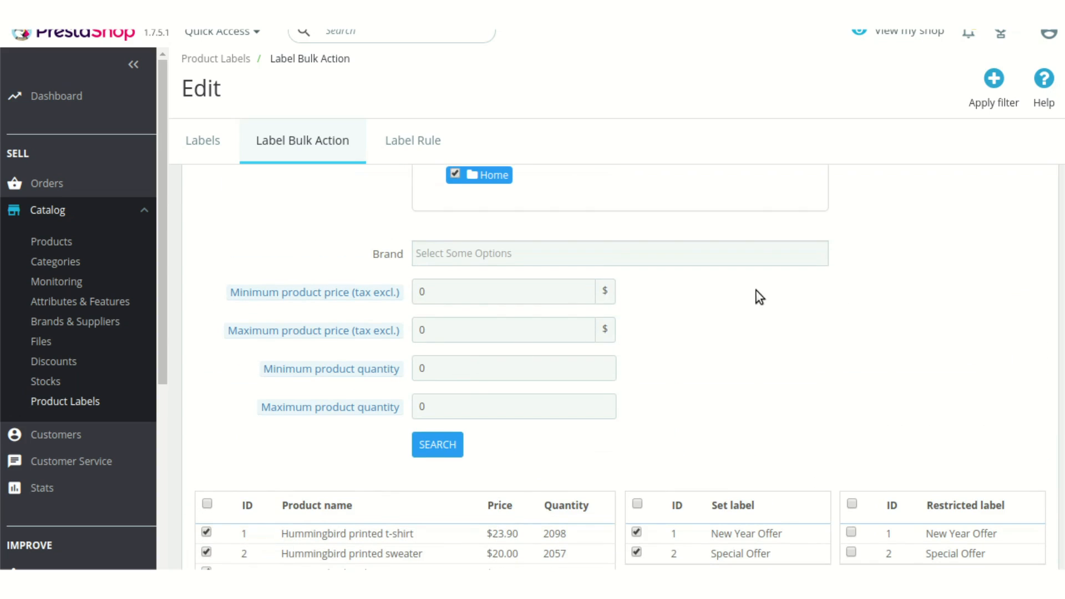
scroll(748, 293, "up", 3)
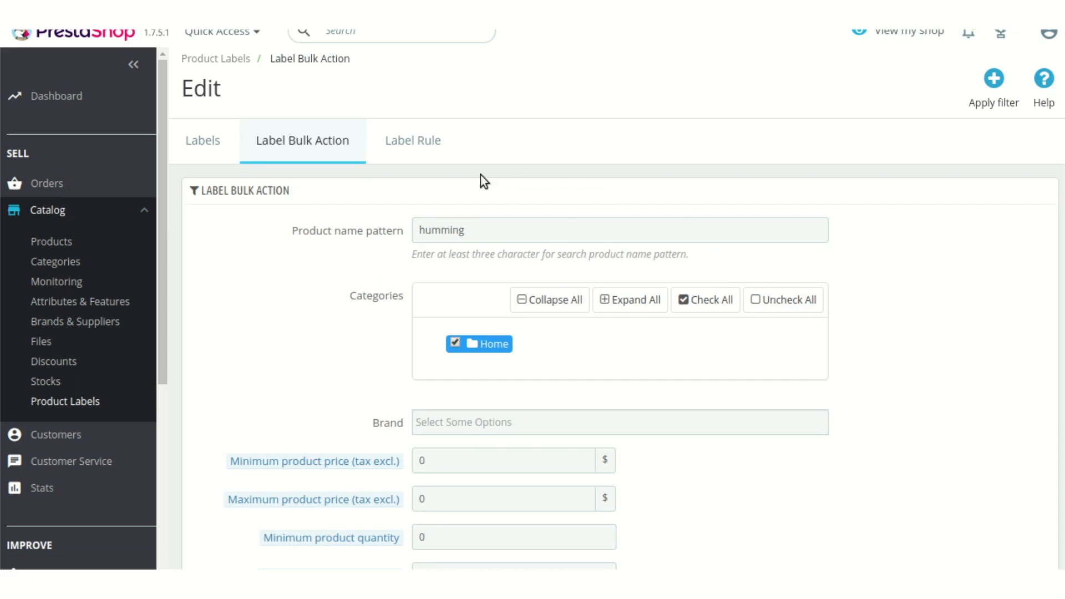
Start a new label rule and look through the available rule types, keeping Price rule selected.
left_click(421, 148)
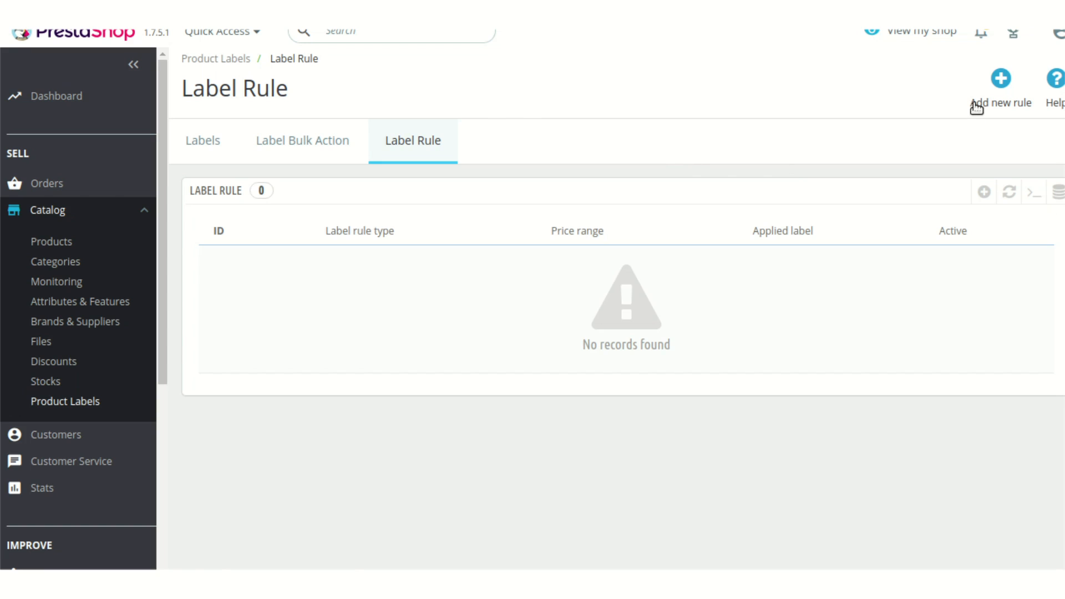
left_click(993, 95)
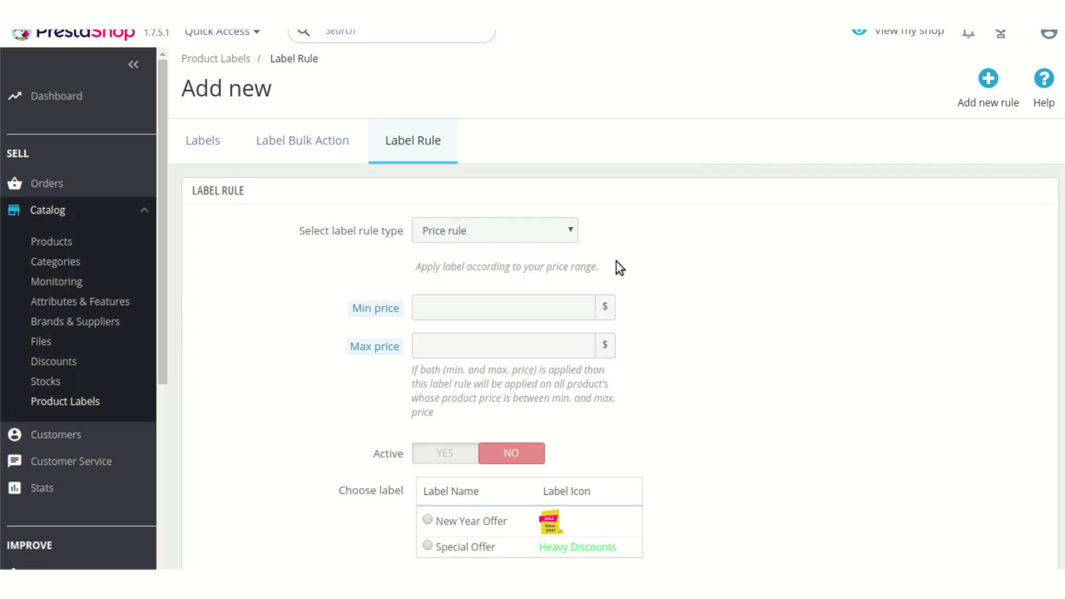
left_click(574, 232)
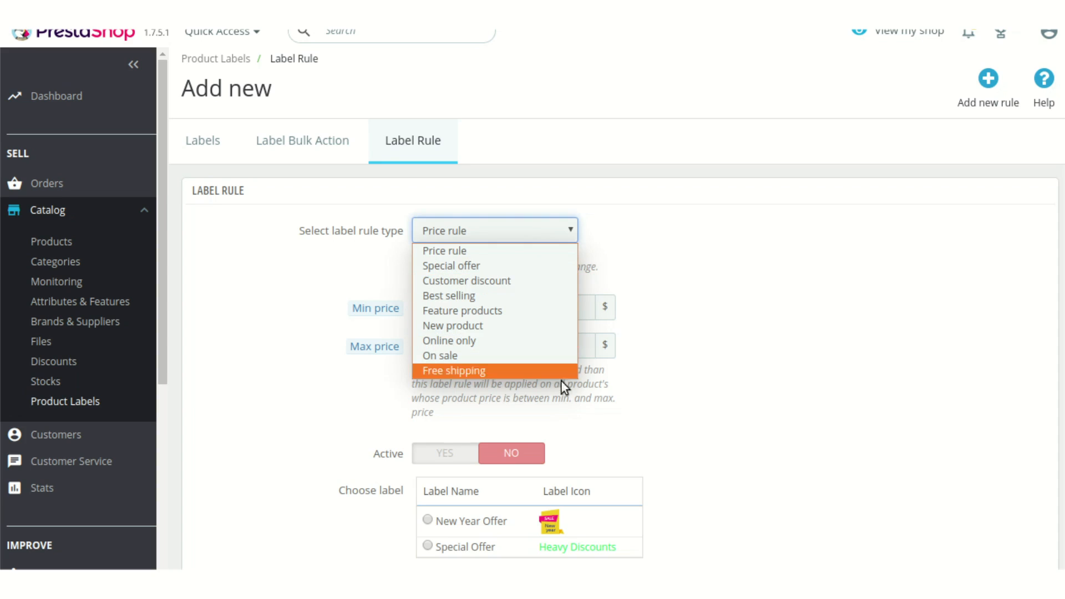
left_click(700, 279)
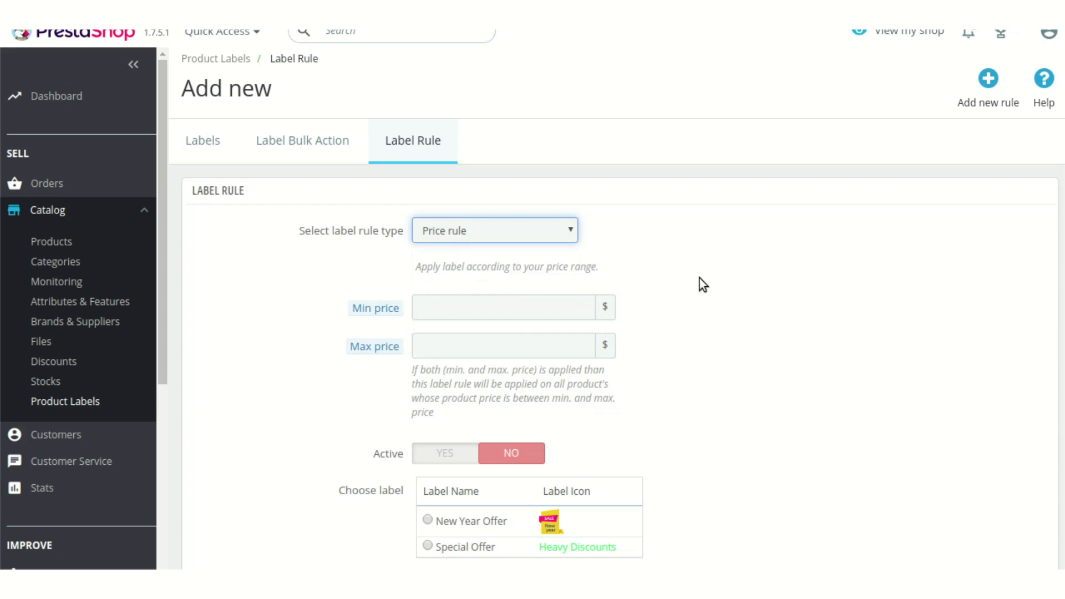
left_click(569, 231)
left_click(621, 236)
left_click(561, 235)
left_click(642, 241)
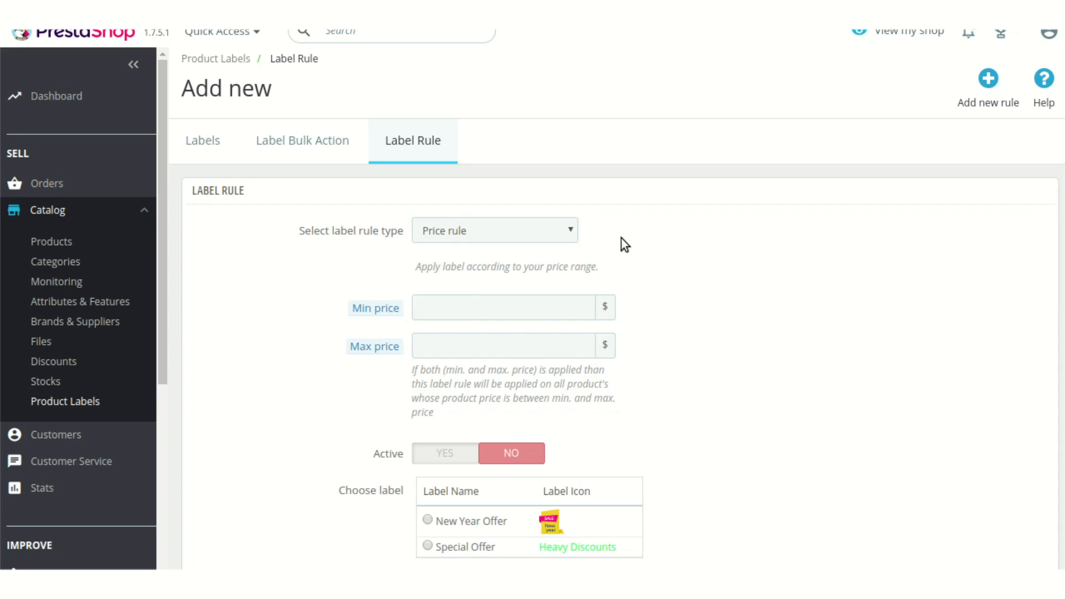
Review the price rule's price range, active status and label choices, and choose Feature products as the label rule type.
scroll(621, 239, "down", 1)
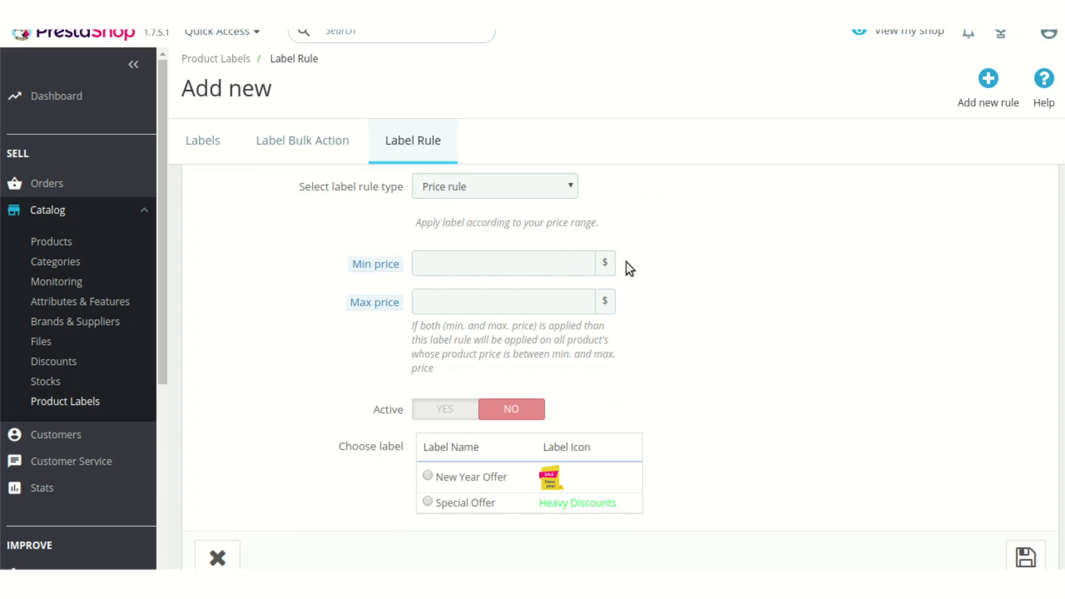
scroll(677, 268, "down", 1)
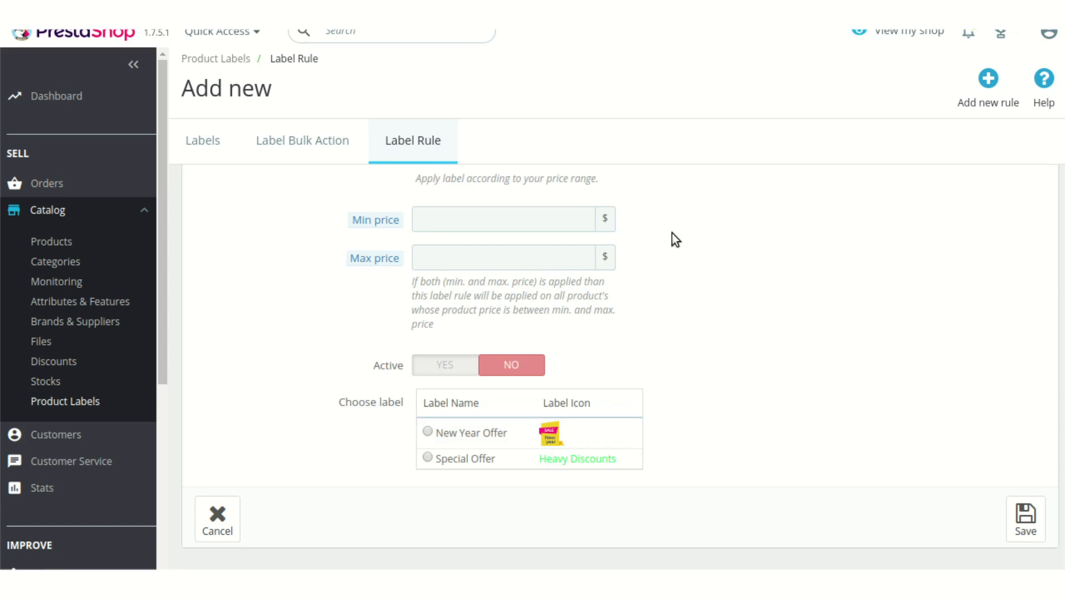
scroll(675, 254, "up", 2)
left_click(547, 230)
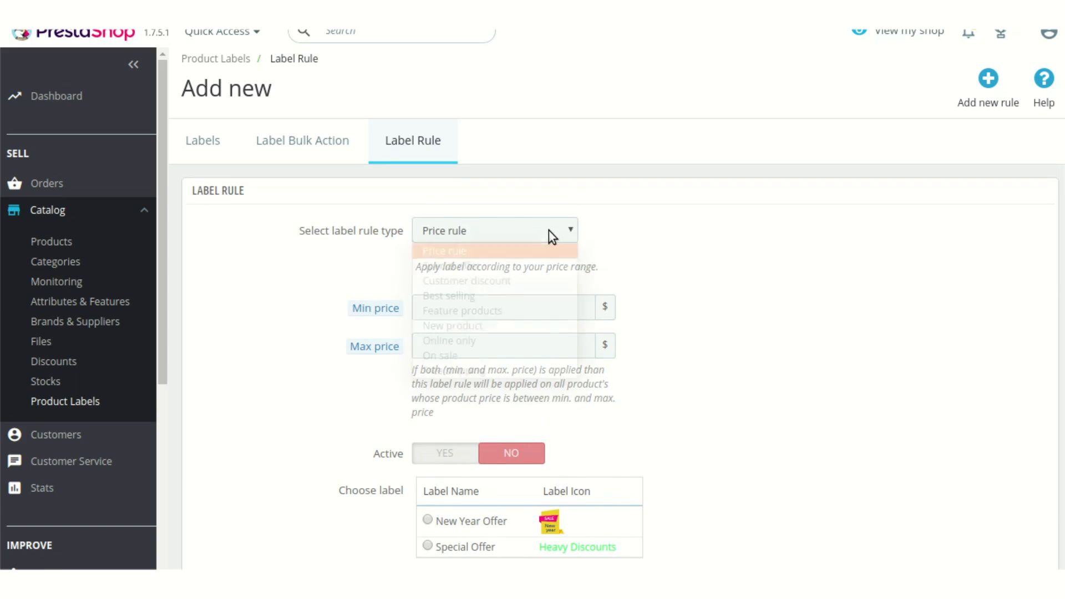
left_click(521, 310)
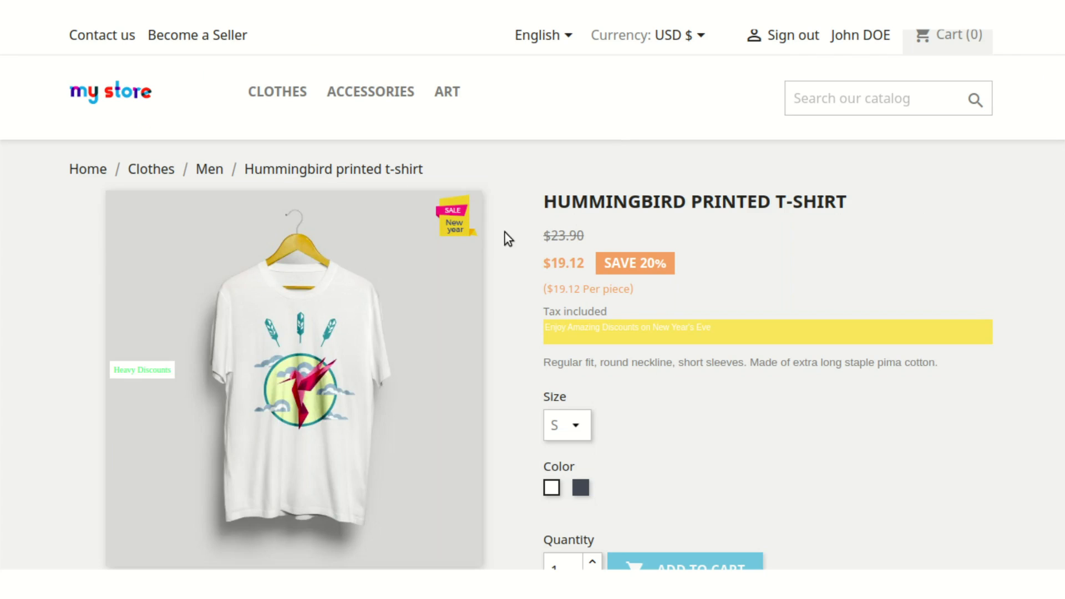
Examine the image and text labels and the New Year banner text on the Hummingbird printed t-shirt's store page.
mouse_move(464, 224)
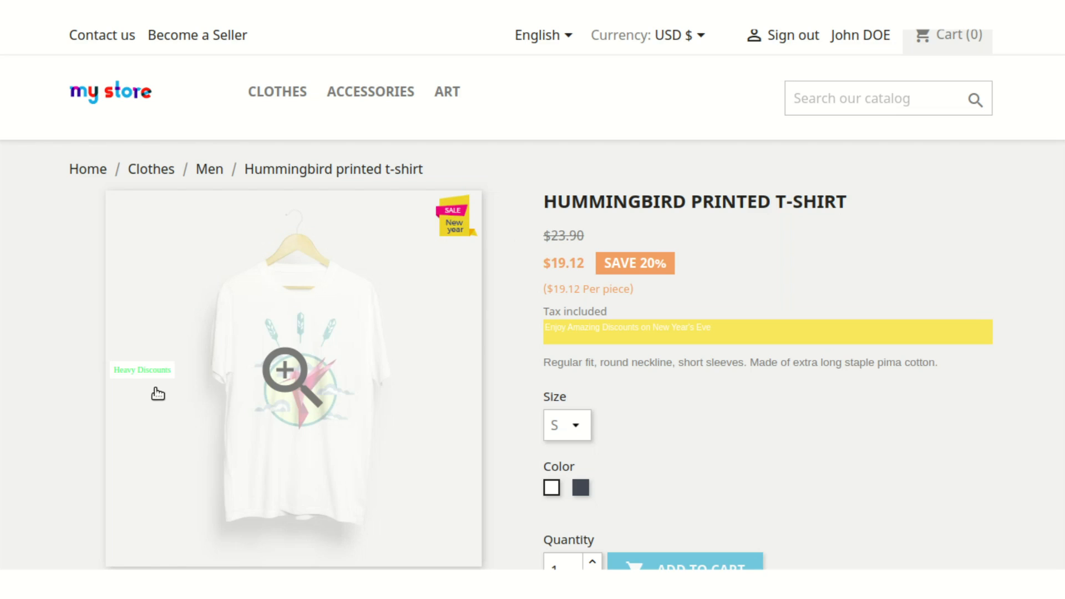
mouse_move(152, 376)
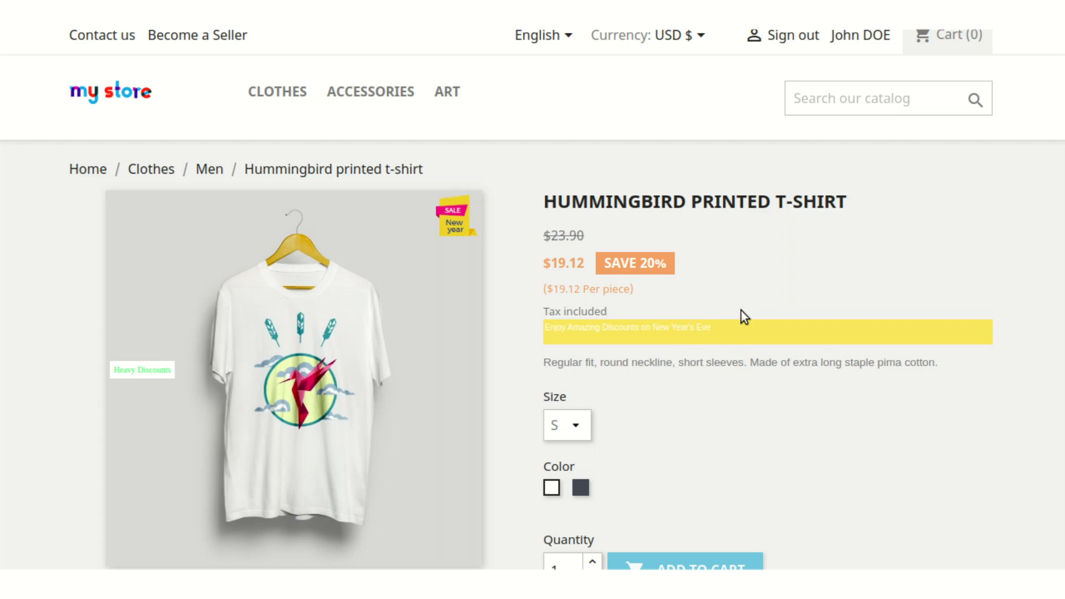
scroll(742, 311, "down", 2)
scroll(742, 311, "up", 2)
Open the store's home page and examine which popular products carry the sale and discount labels.
left_click(119, 95)
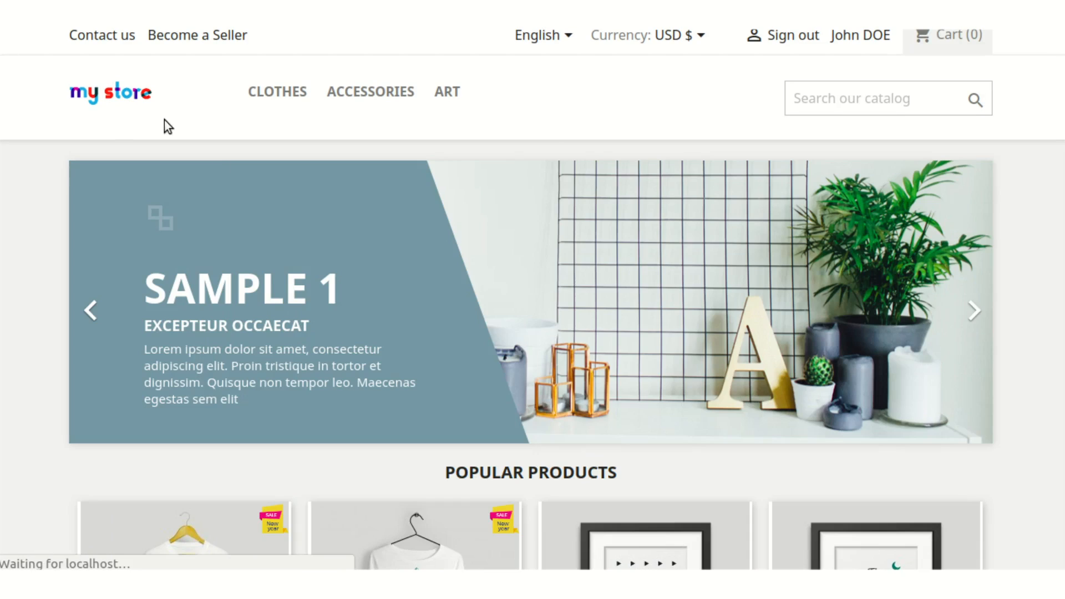
scroll(616, 286, "down", 8)
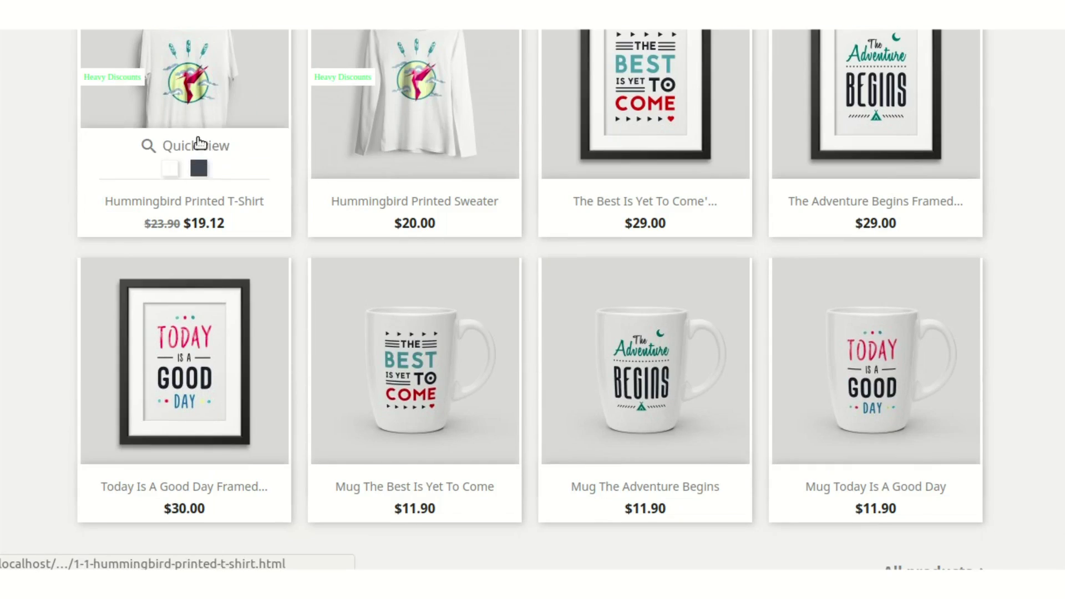
scroll(198, 143, "up", 3)
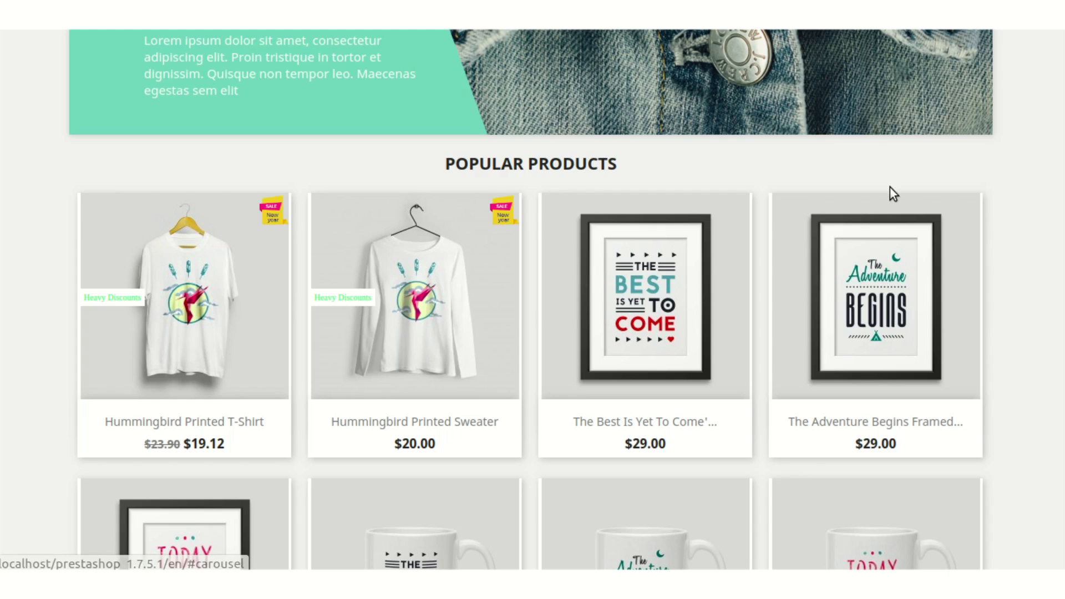
scroll(890, 187, "down", 5)
scroll(892, 189, "down", 1)
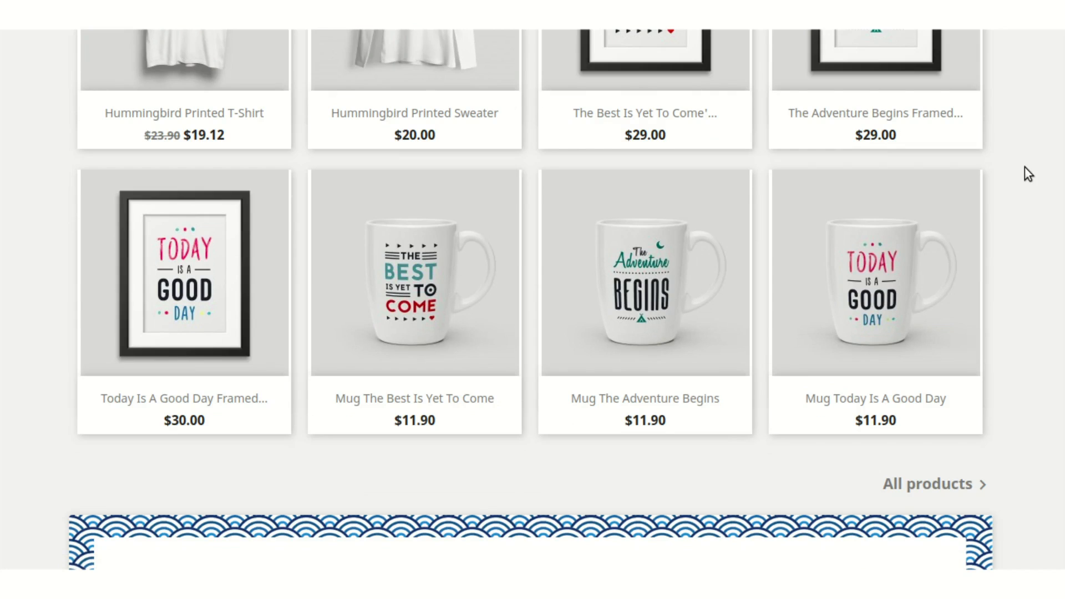
Open the New Year Offer page from its label banner near the end of the home page and review its labelled products.
scroll(1024, 166, "down", 10)
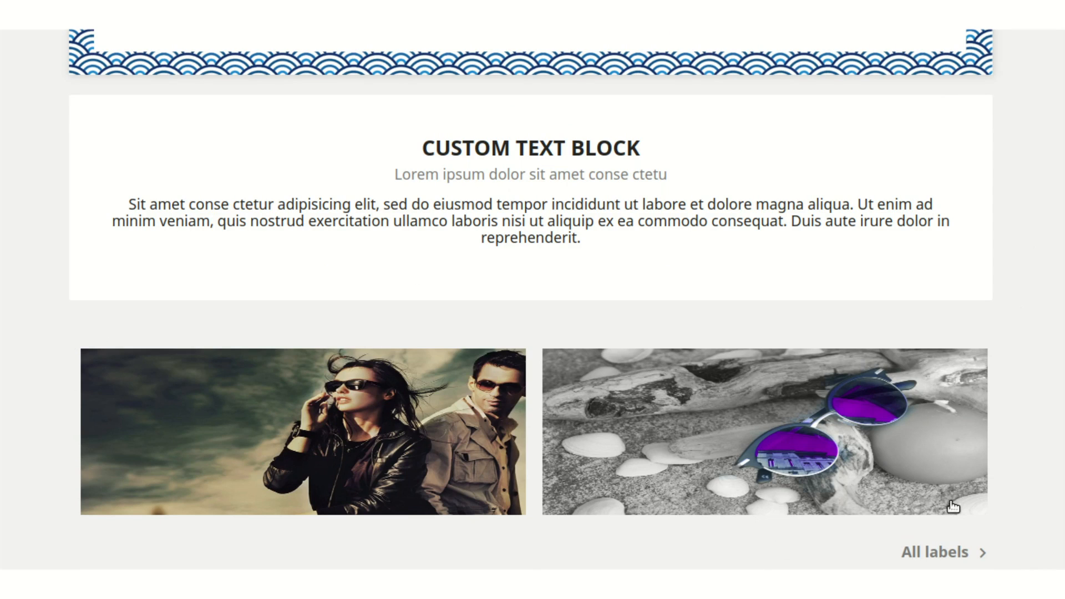
scroll(1020, 451, "down", 3)
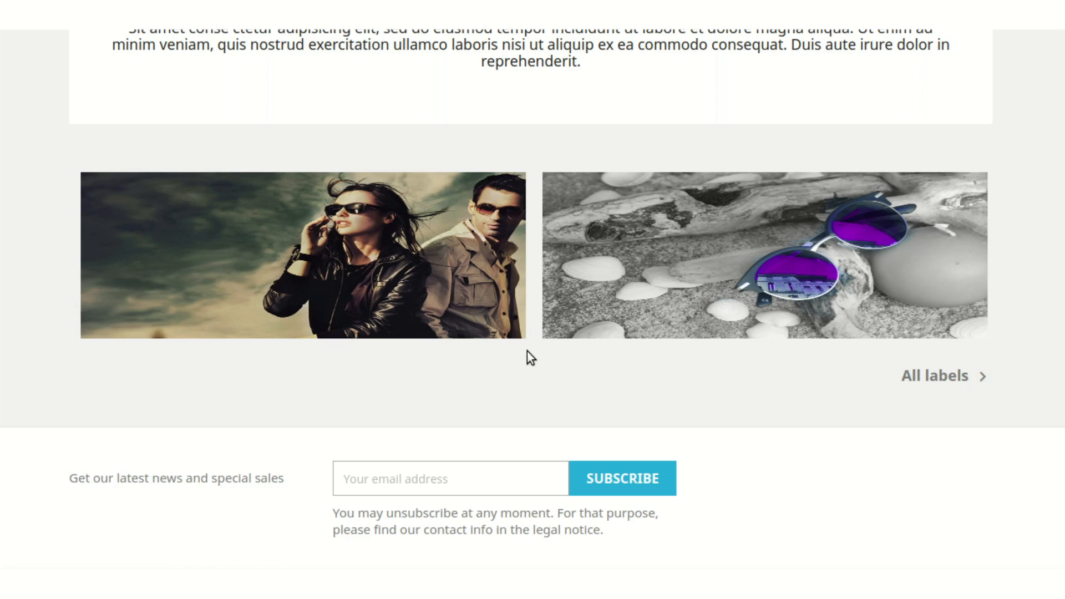
left_click(362, 233)
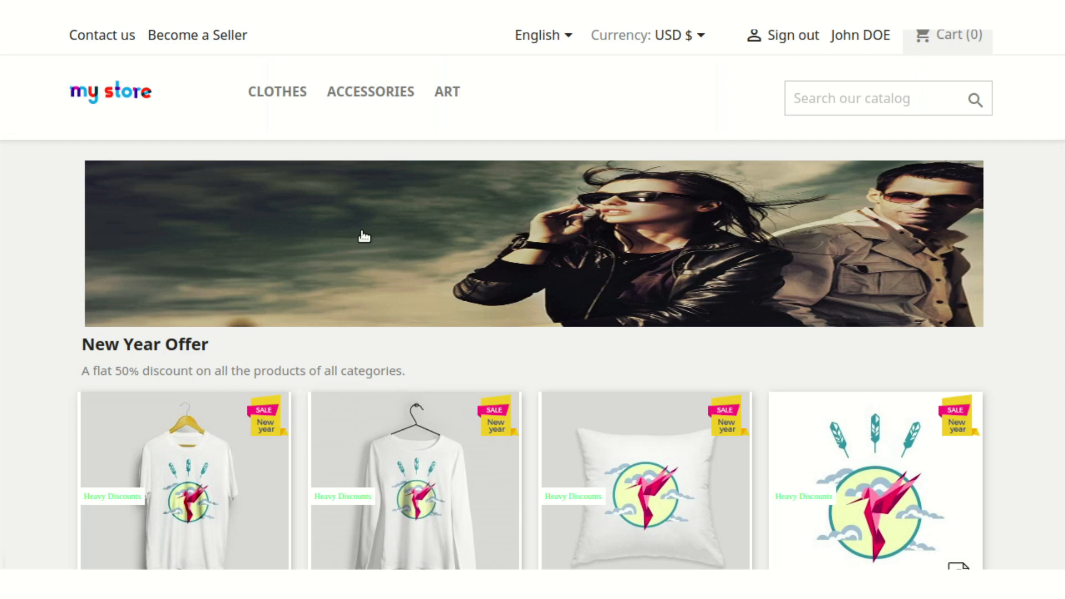
scroll(417, 235, "down", 2)
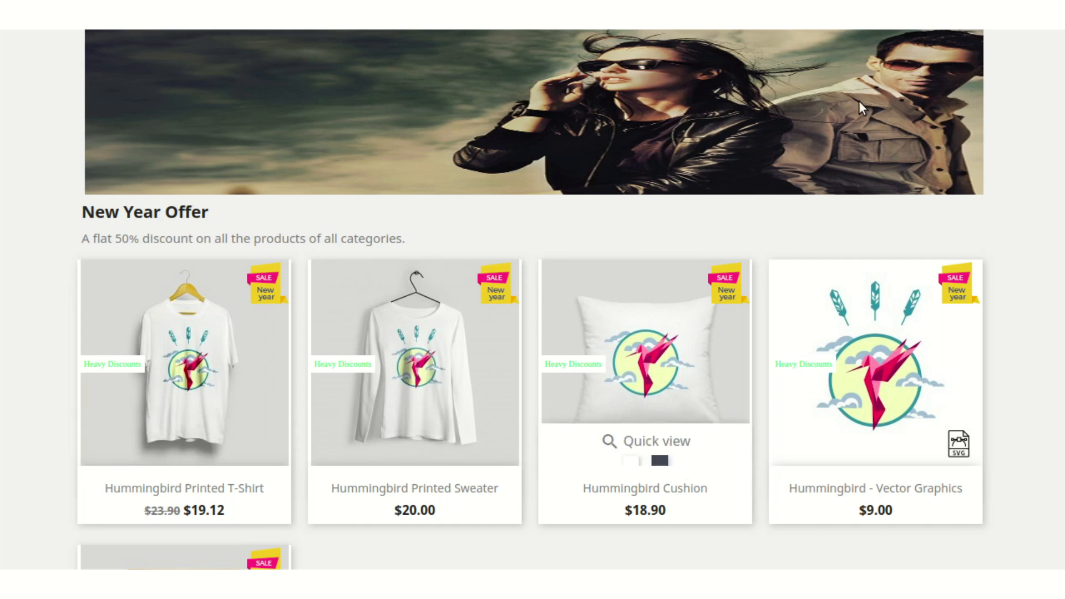
scroll(935, 201, "down", 5)
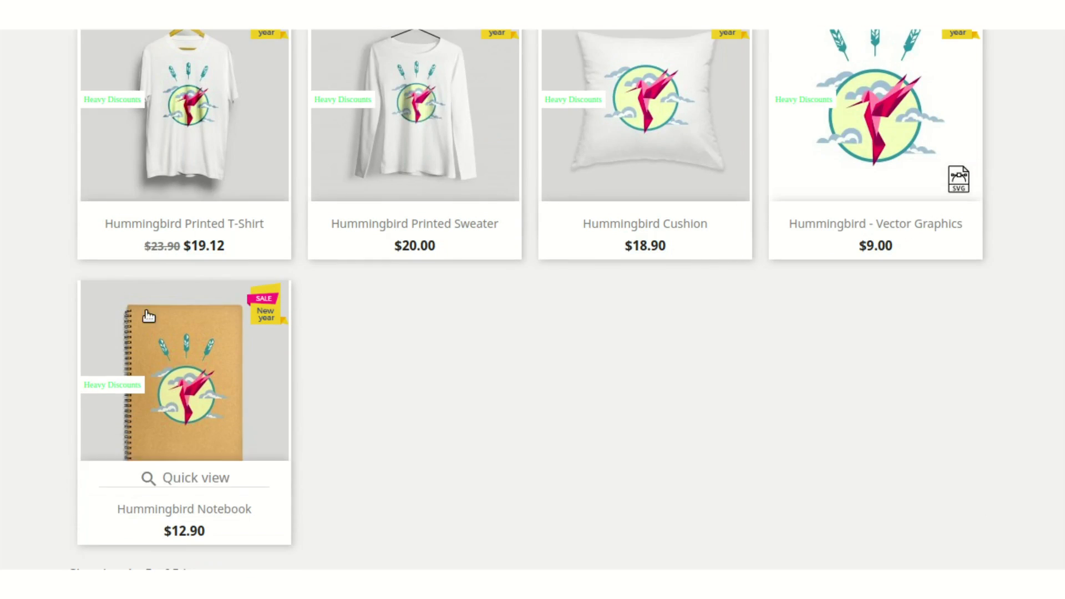